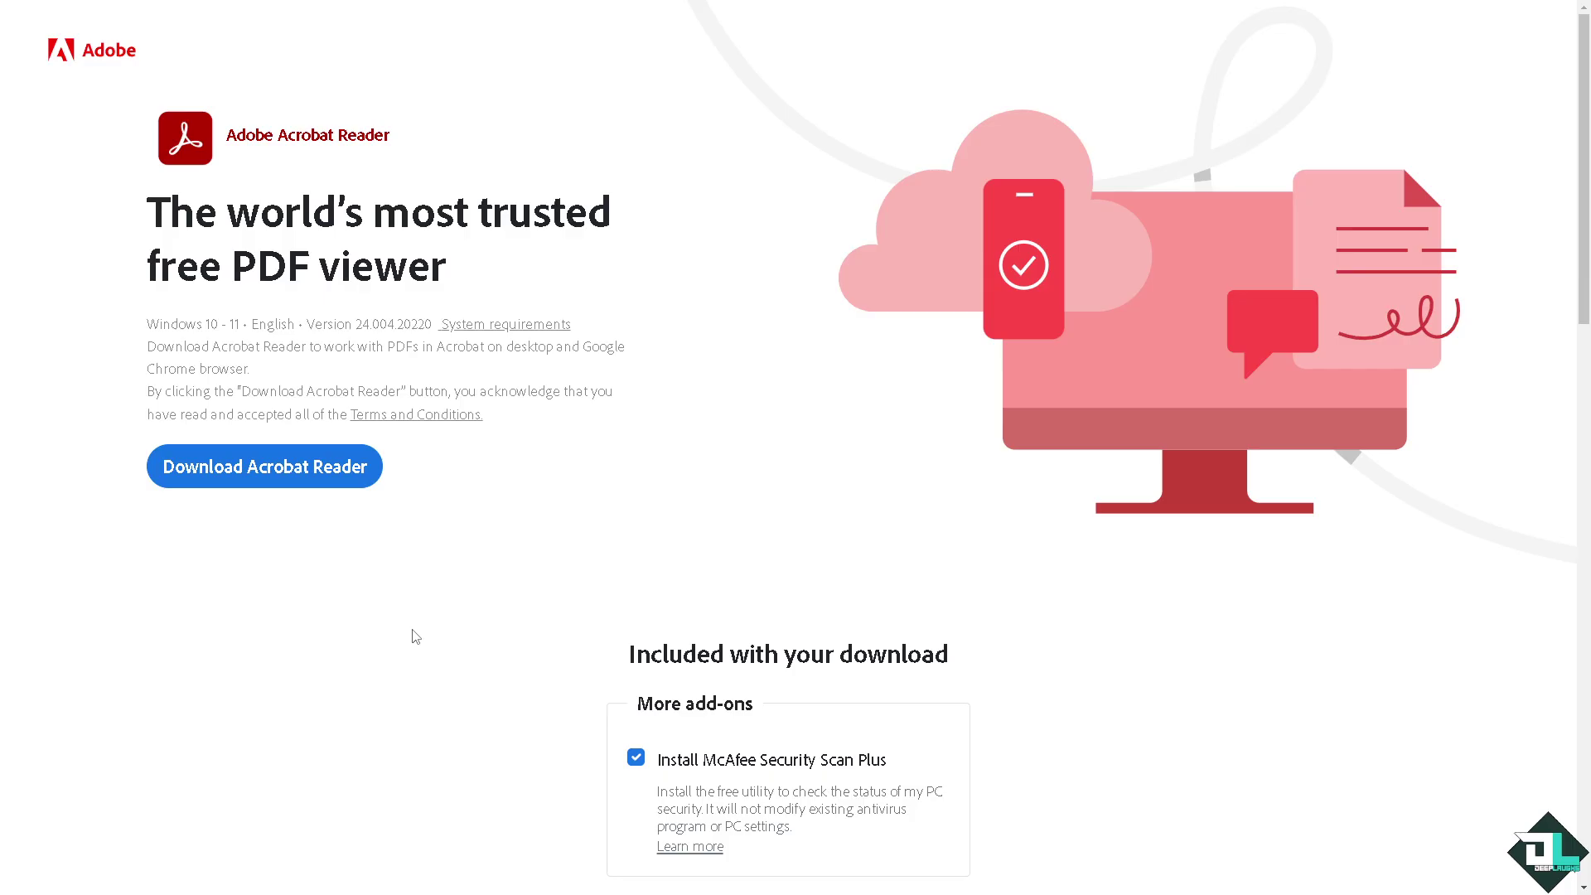
Scroll down the Acrobat Reader download page and reveal more sign-in options
{"action": "scroll", "coordinate": [787, 447], "scroll_direction": "down", "scroll_amount": 15}
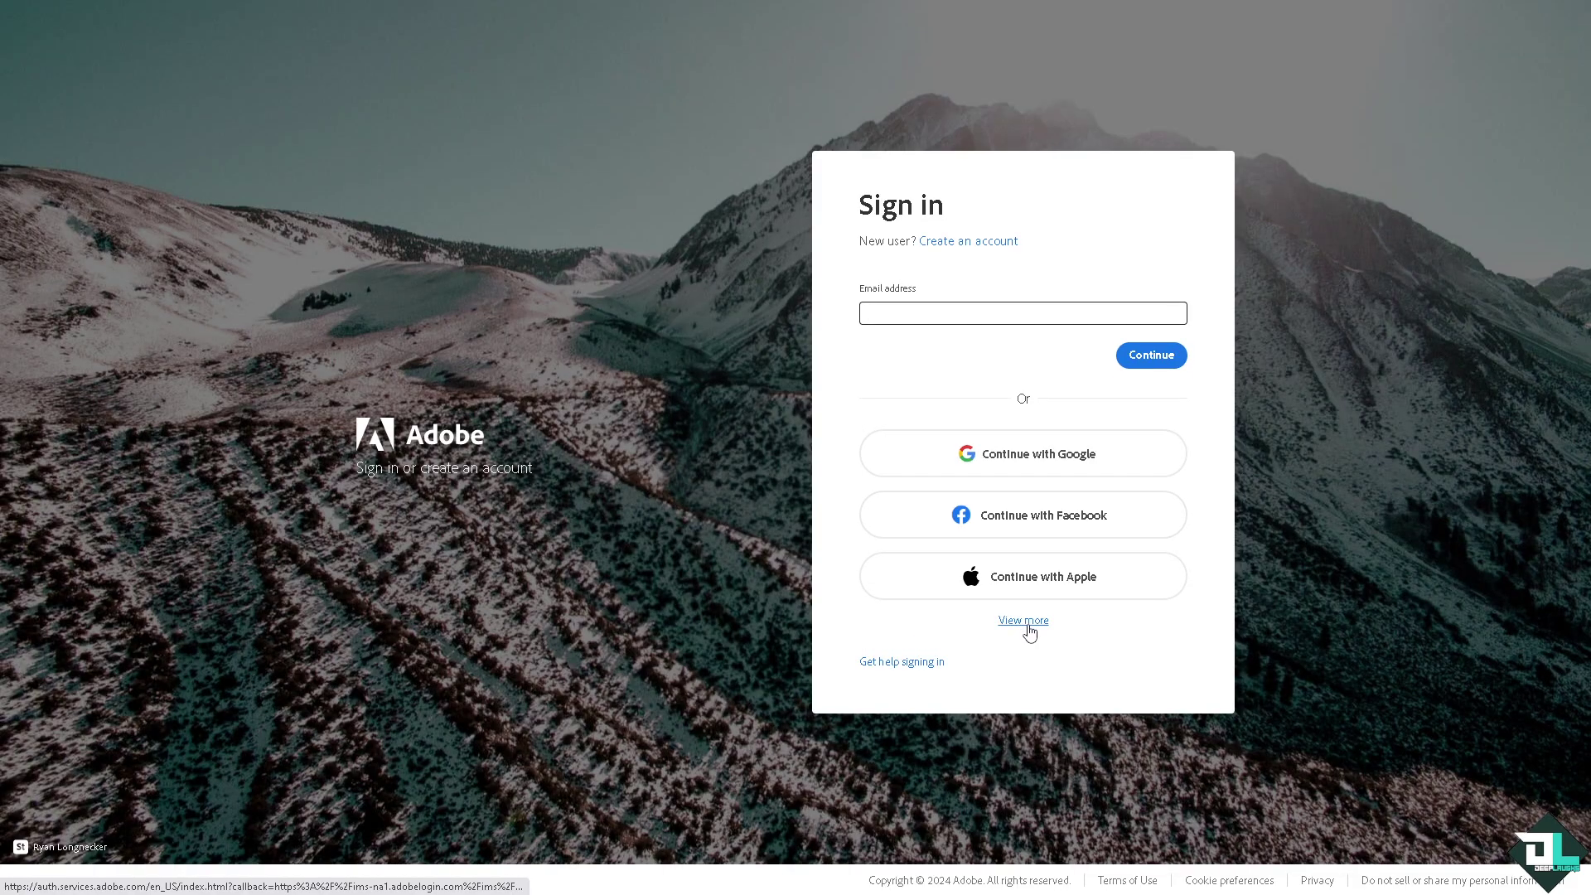
{"action": "left_click", "coordinate": [1027, 630]}
Open the 'how to draw on adobe acrobat' PDF from the Documents list
{"action": "left_click", "coordinate": [992, 166]}
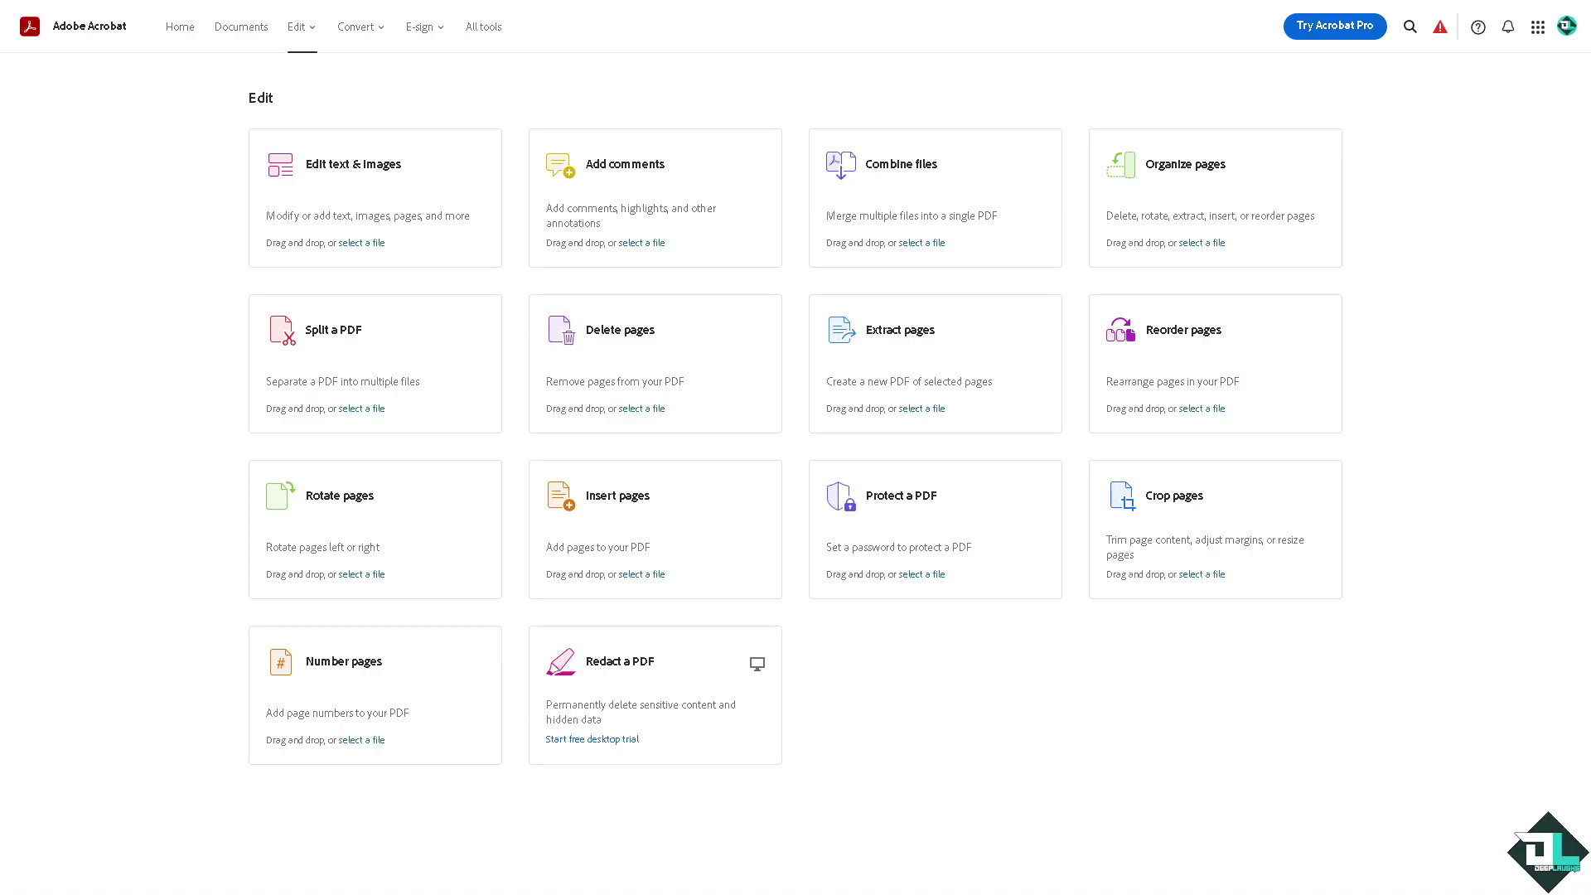
{"action": "left_click", "coordinate": [255, 45]}
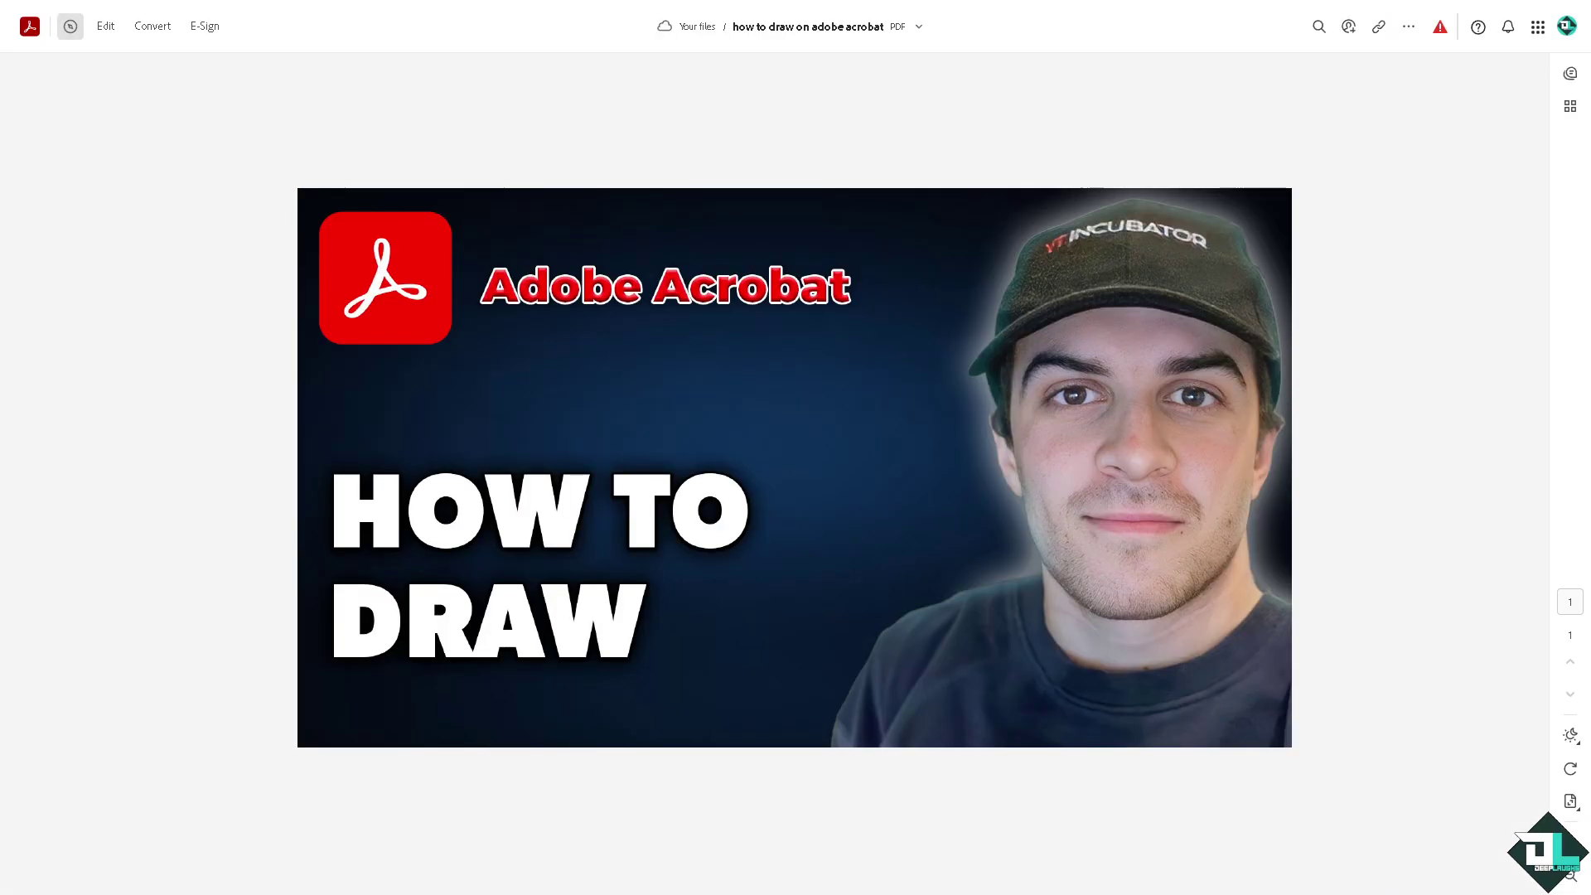
Select the Draw freehand tool and increase its line thickness
{"action": "left_click", "coordinate": [70, 26]}
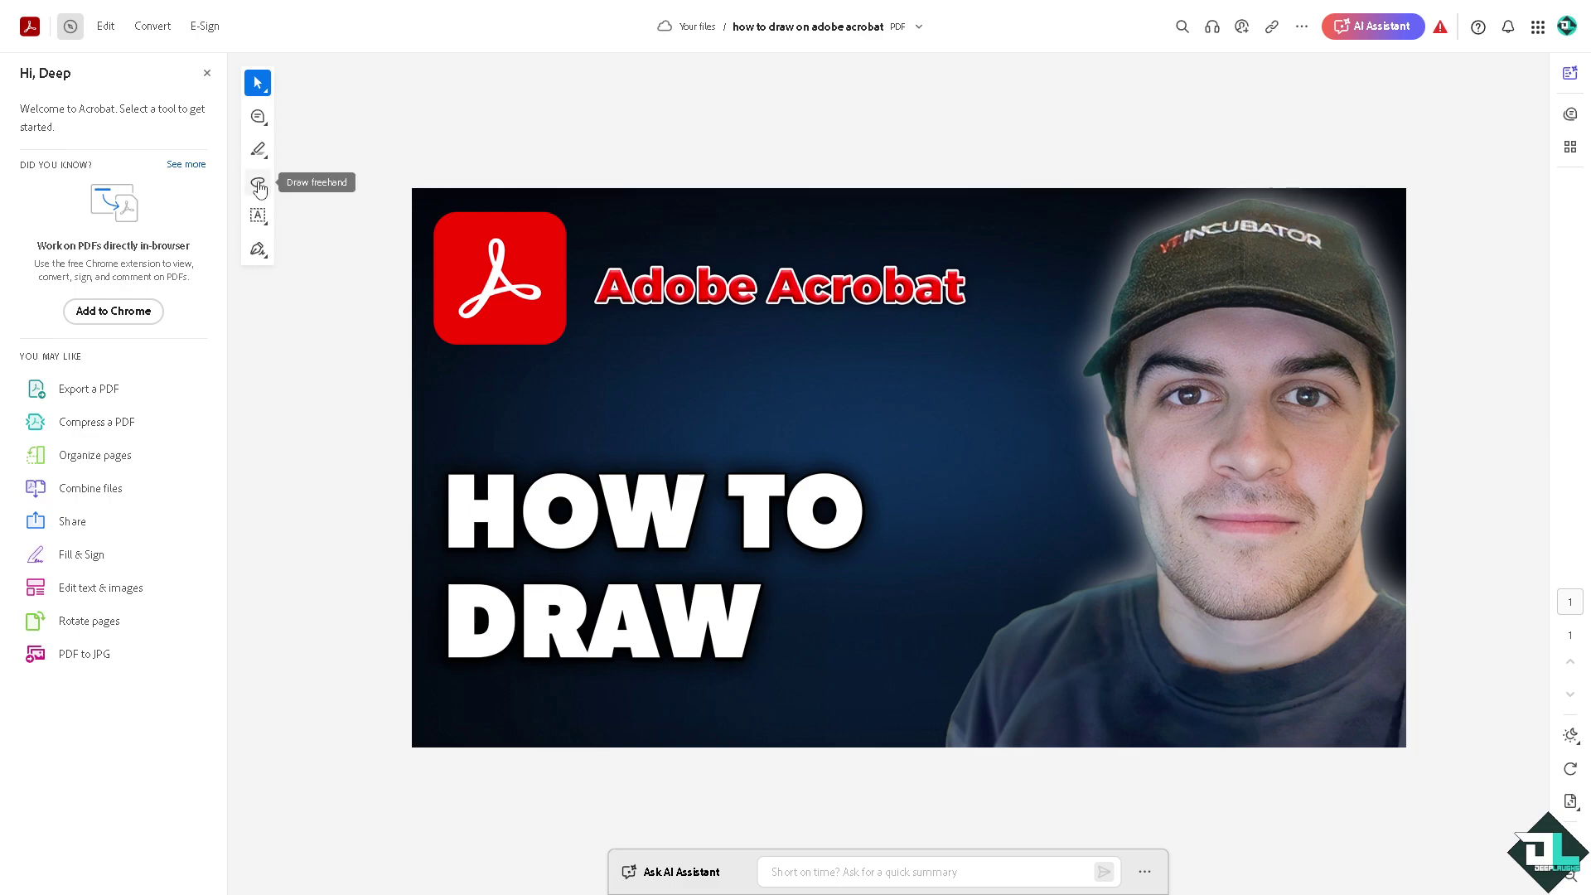
{"action": "left_click", "coordinate": [259, 186]}
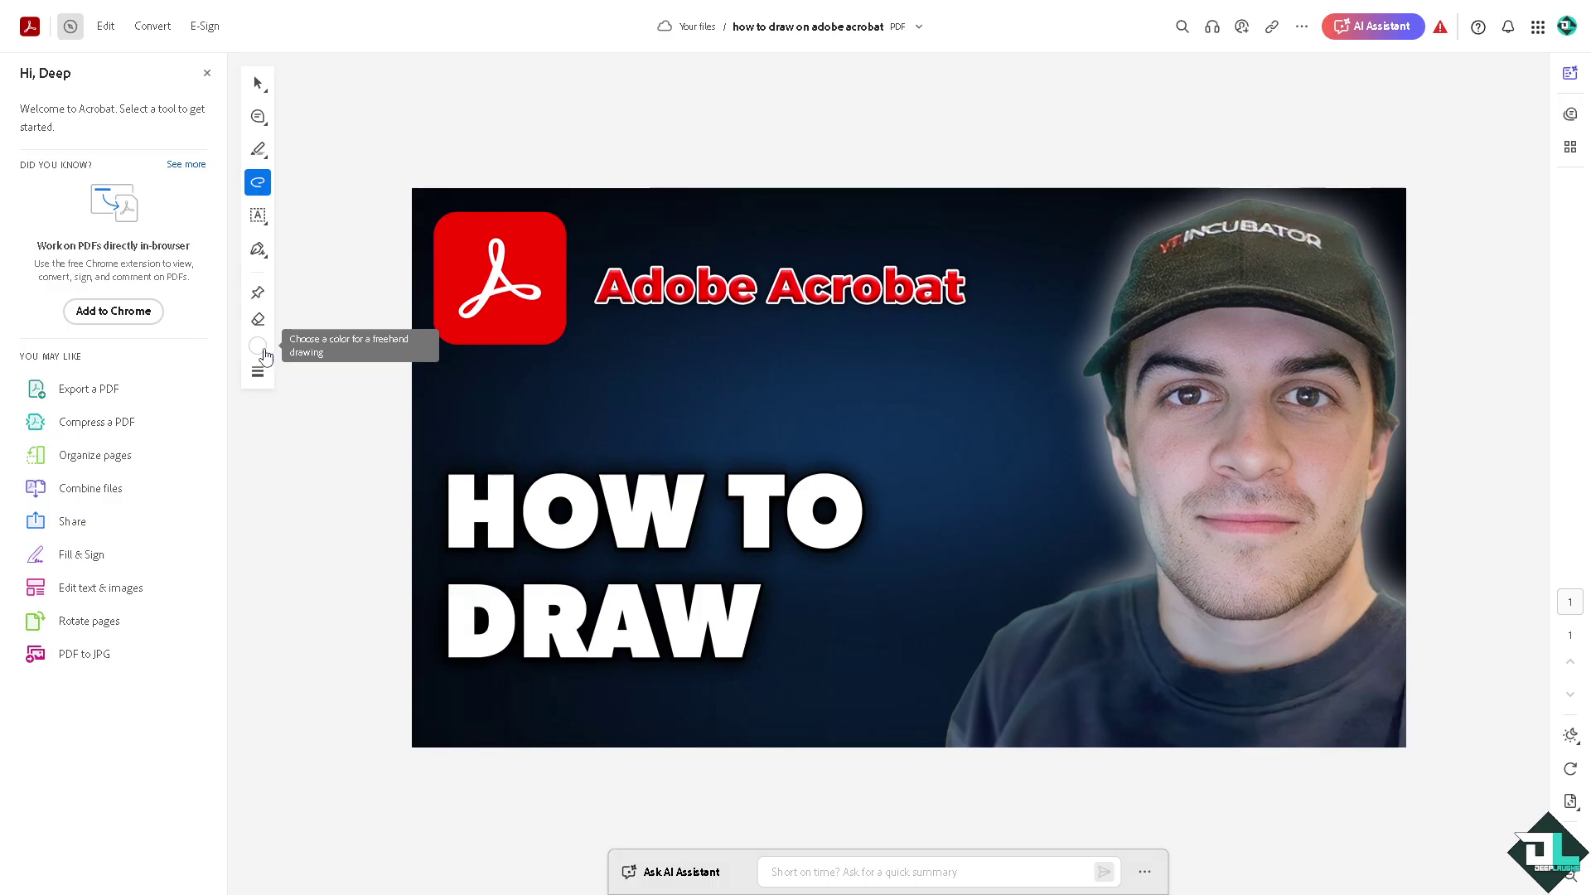
{"action": "left_click", "coordinate": [257, 372]}
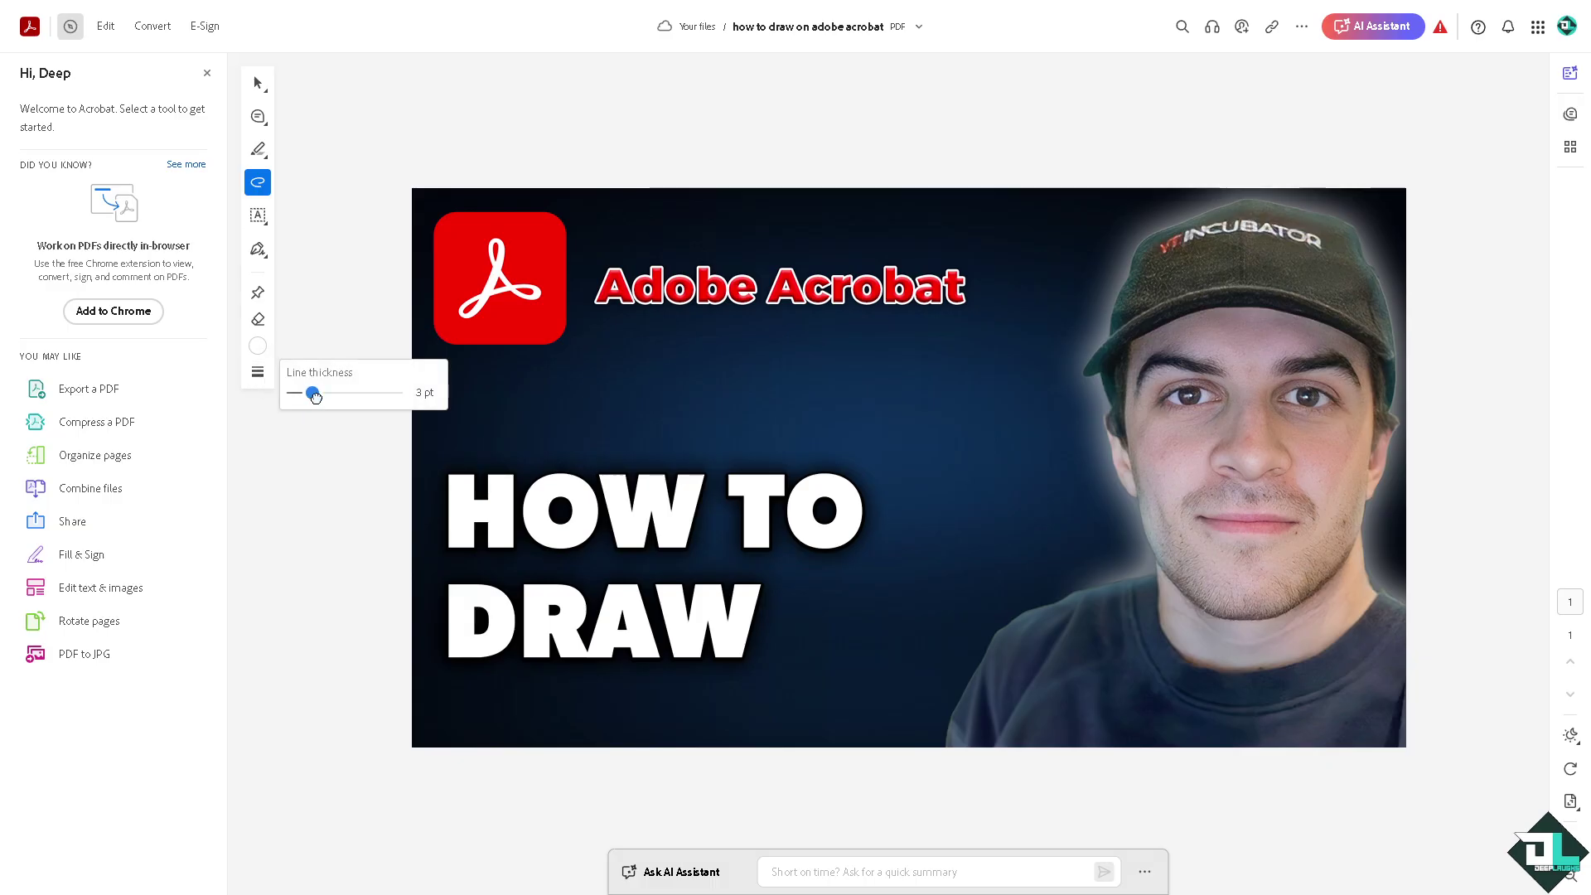
{"action": "mouse_move", "coordinate": [309, 395]}
{"action": "left_mouse_down"}
{"action": "mouse_move", "coordinate": [563, 366]}
{"action": "mouse_move", "coordinate": [564, 396]}
{"action": "mouse_move", "coordinate": [489, 398]}
{"action": "left_mouse_up"}
Scribble a loop and handwrite 'Deep' and 'Laughs' across the thumbnail image
{"action": "mouse_move", "coordinate": [635, 348]}
{"action": "left_mouse_down"}
{"action": "mouse_move", "coordinate": [639, 401]}
{"action": "mouse_move", "coordinate": [828, 348]}
{"action": "mouse_move", "coordinate": [838, 376]}
{"action": "left_mouse_up"}
{"action": "mouse_move", "coordinate": [843, 346]}
{"action": "left_mouse_down"}
{"action": "mouse_move", "coordinate": [858, 441]}
{"action": "mouse_move", "coordinate": [862, 381]}
{"action": "left_mouse_up"}
{"action": "mouse_move", "coordinate": [886, 445]}
{"action": "left_mouse_down"}
{"action": "mouse_move", "coordinate": [903, 497]}
{"action": "mouse_move", "coordinate": [949, 514]}
{"action": "mouse_move", "coordinate": [1032, 501]}
{"action": "mouse_move", "coordinate": [1077, 464]}
{"action": "mouse_move", "coordinate": [1127, 464]}
{"action": "mouse_move", "coordinate": [1098, 543]}
{"action": "left_mouse_up"}
{"action": "left_click_drag", "start_coordinate": [1156, 402], "coordinate": [1209, 477]}
{"action": "left_click_drag", "start_coordinate": [1263, 423], "coordinate": [1160, 473]}
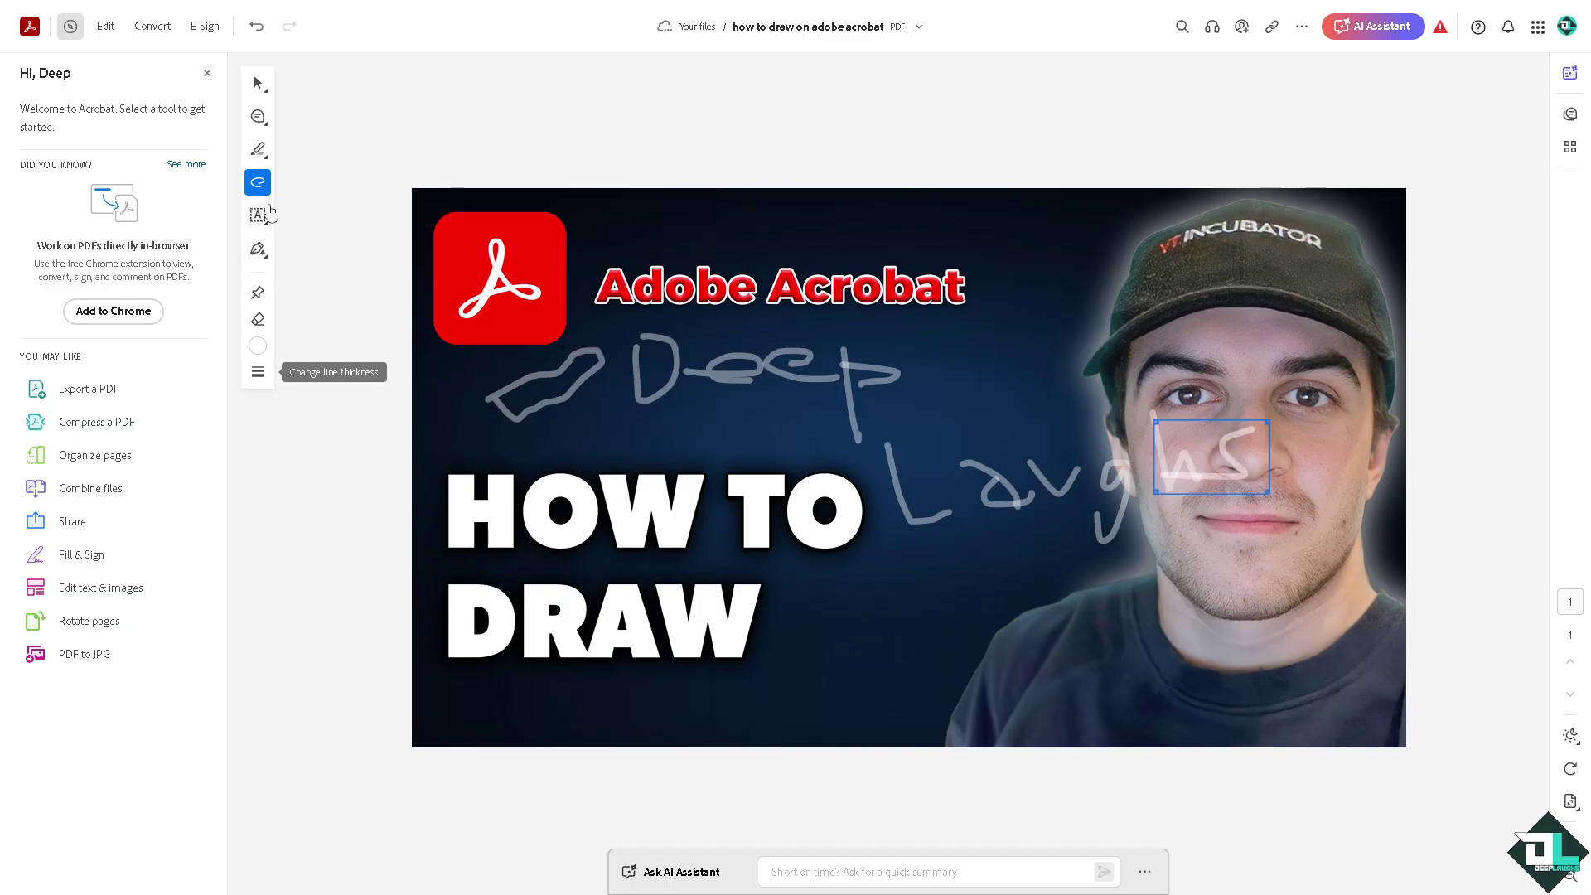
Switch the text markup tool to underline with a yellow colour
{"action": "left_click", "coordinate": [271, 150]}
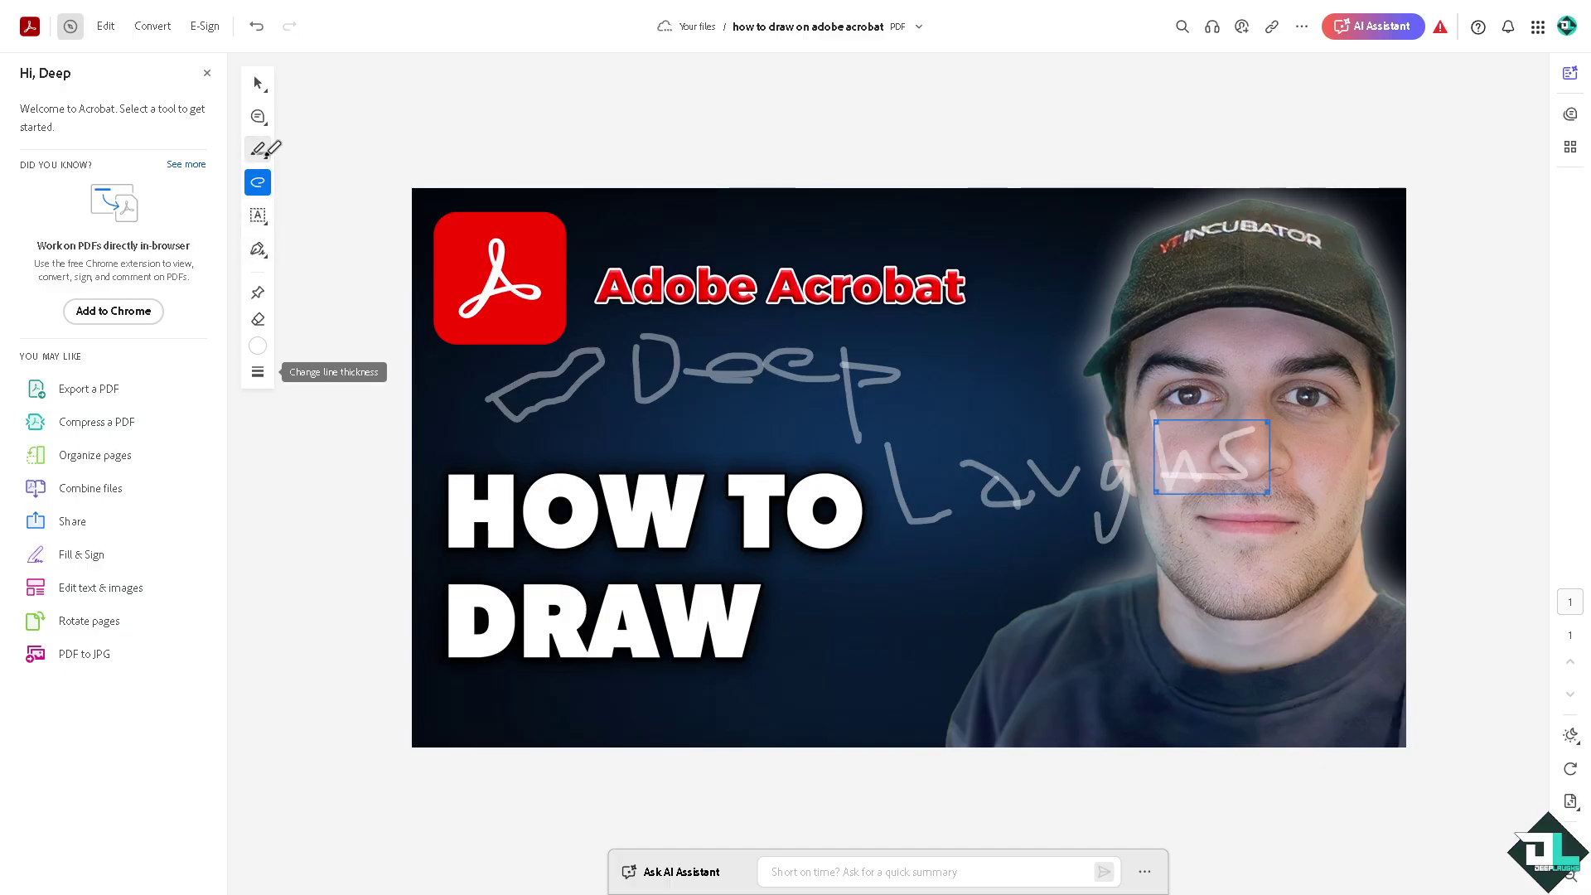
{"action": "left_click", "coordinate": [273, 149]}
{"action": "left_click", "coordinate": [327, 179]}
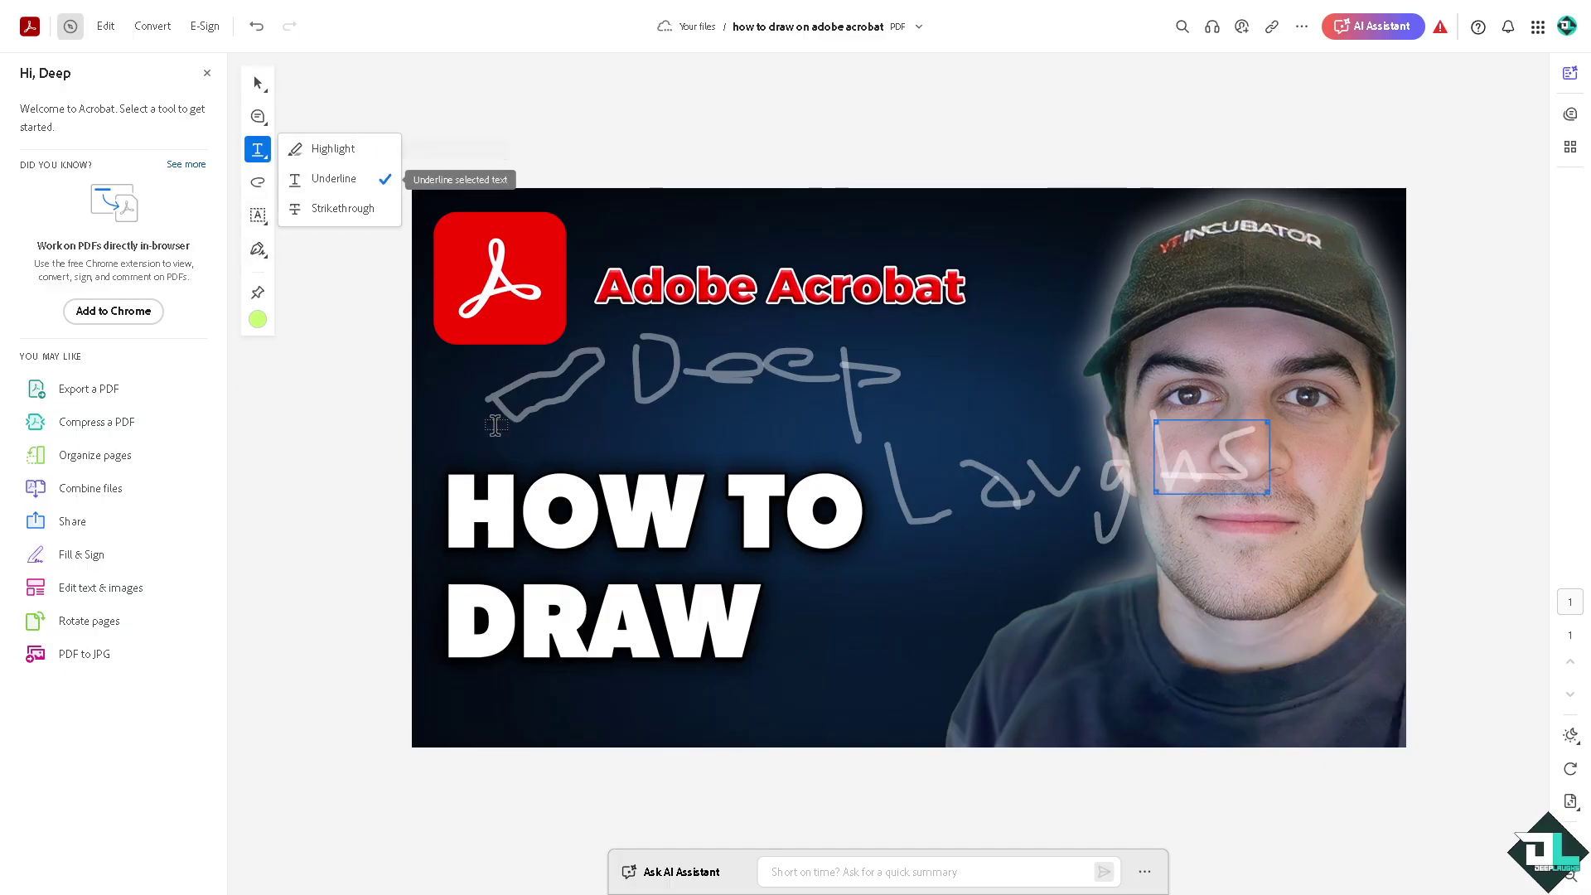
{"action": "left_click", "coordinate": [485, 428]}
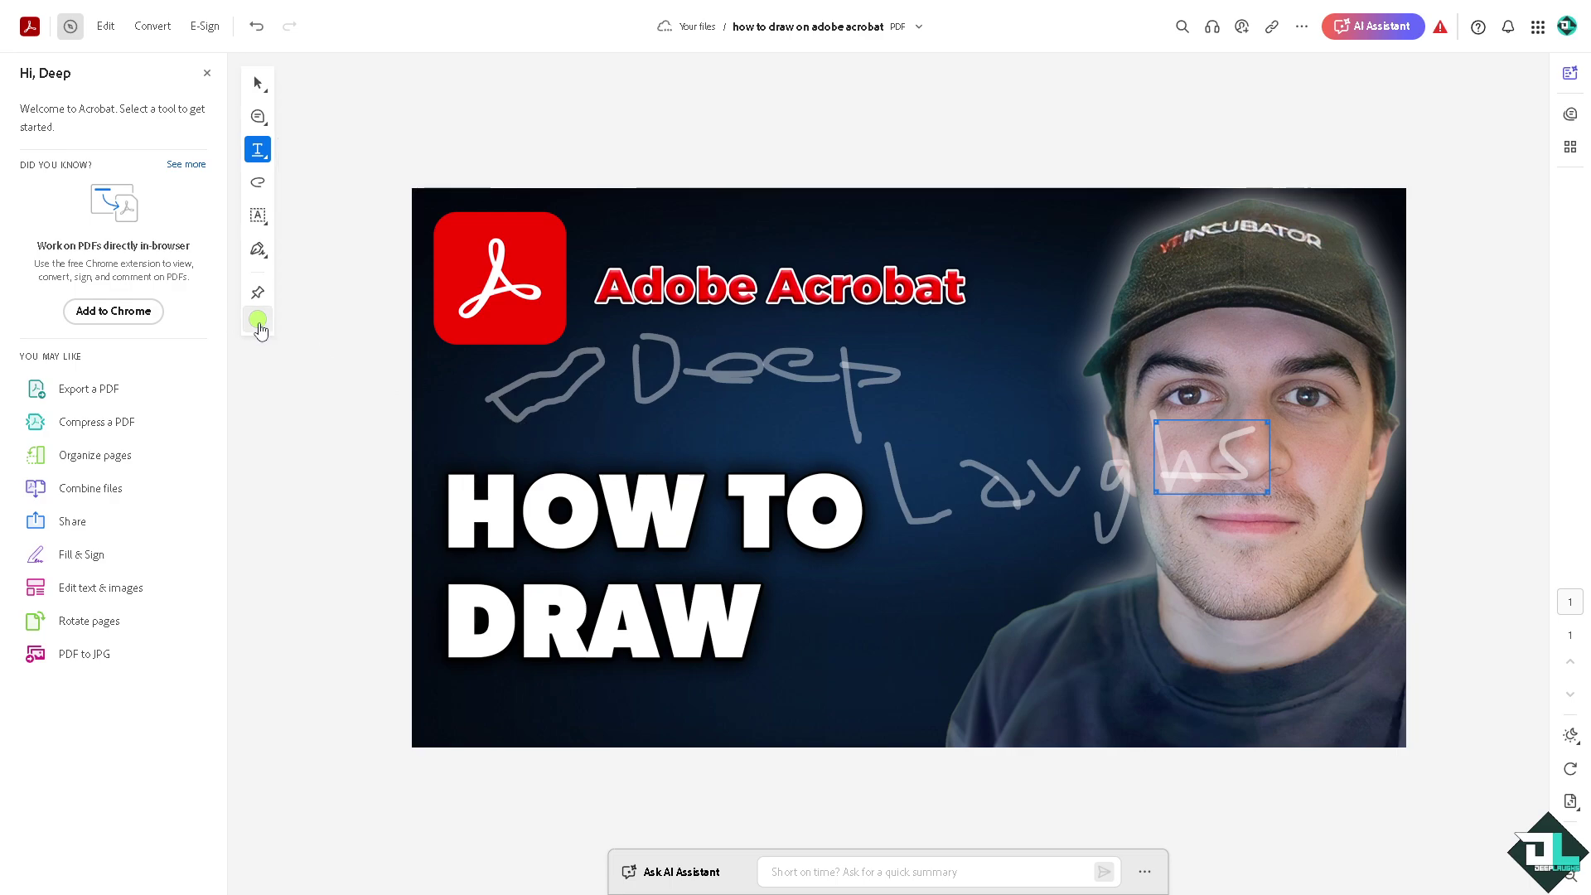
{"action": "left_click", "coordinate": [258, 320]}
{"action": "left_click", "coordinate": [348, 375]}
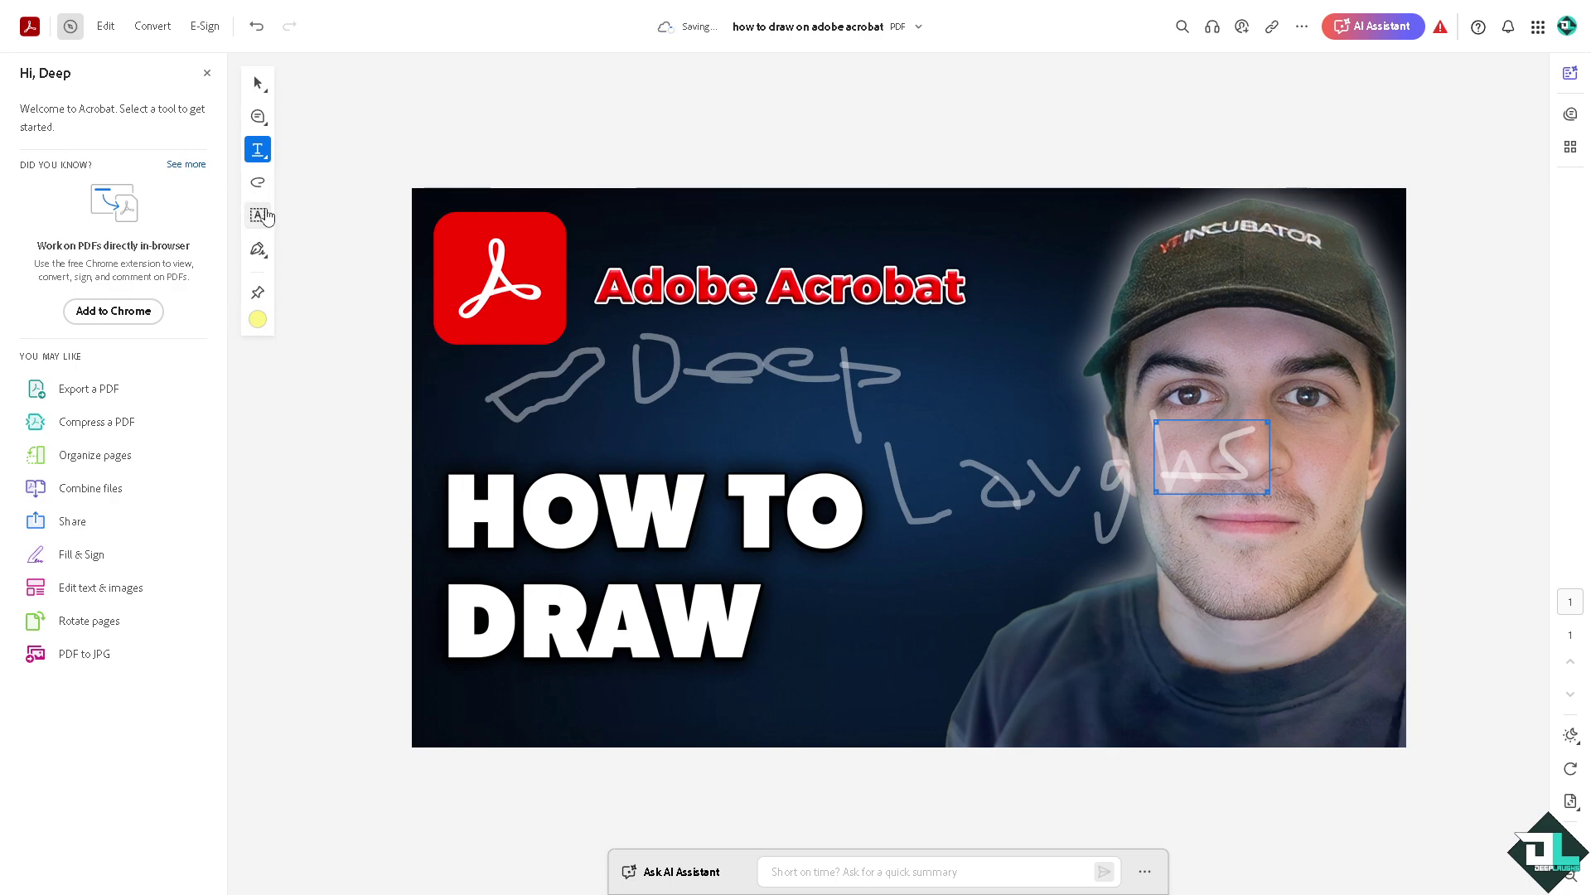
Draw a light-green cross-out line stretched above 'HOW TO'
{"action": "left_click", "coordinate": [266, 214]}
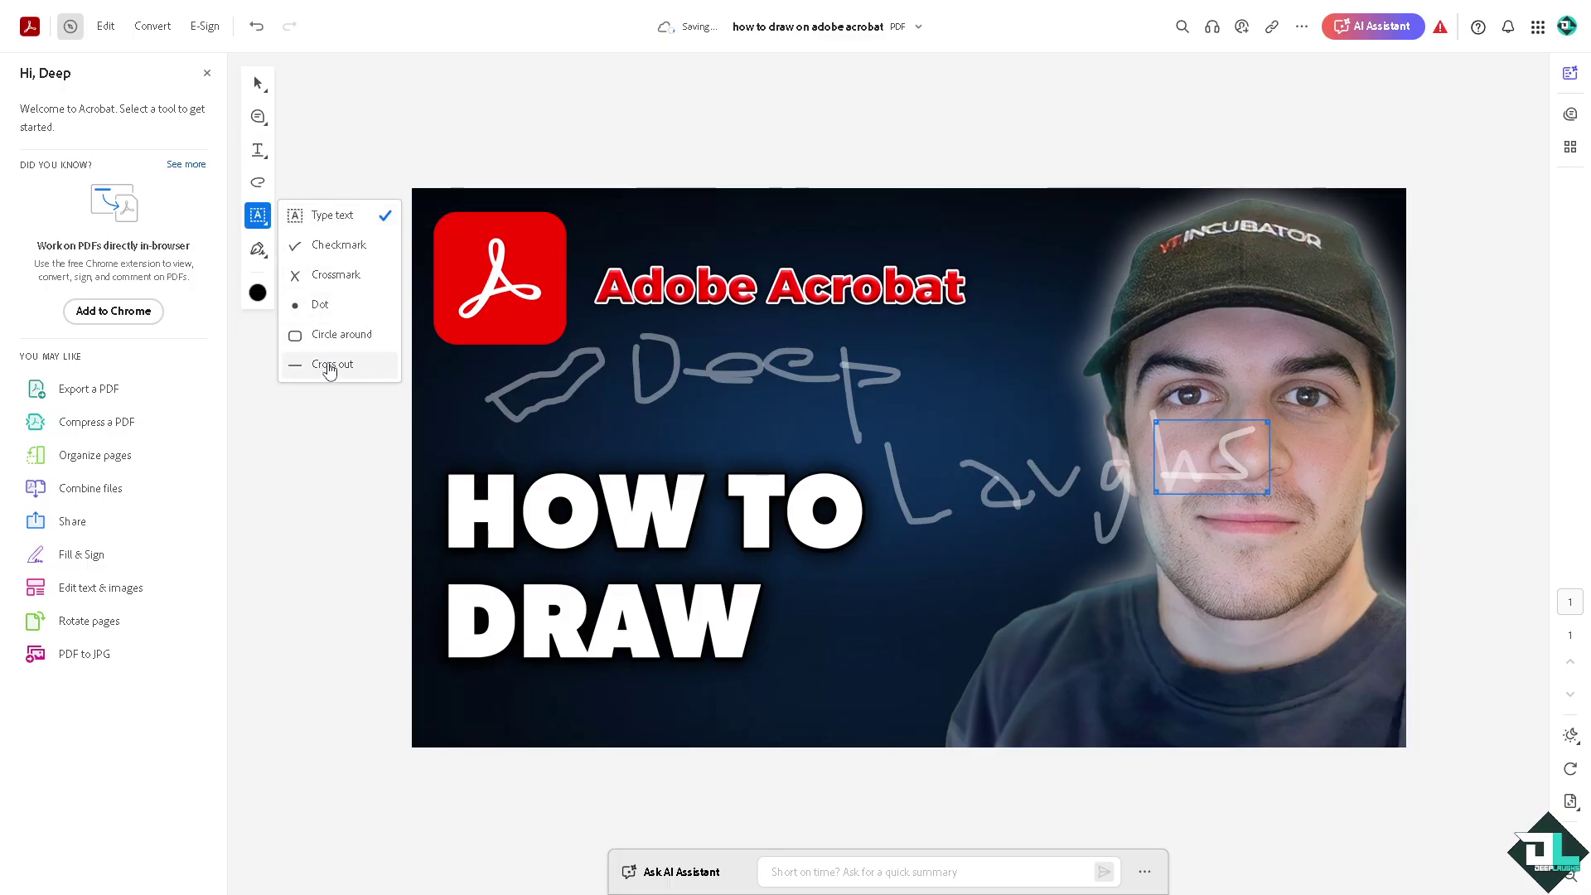
{"action": "left_click", "coordinate": [329, 370]}
{"action": "left_click", "coordinate": [454, 438]}
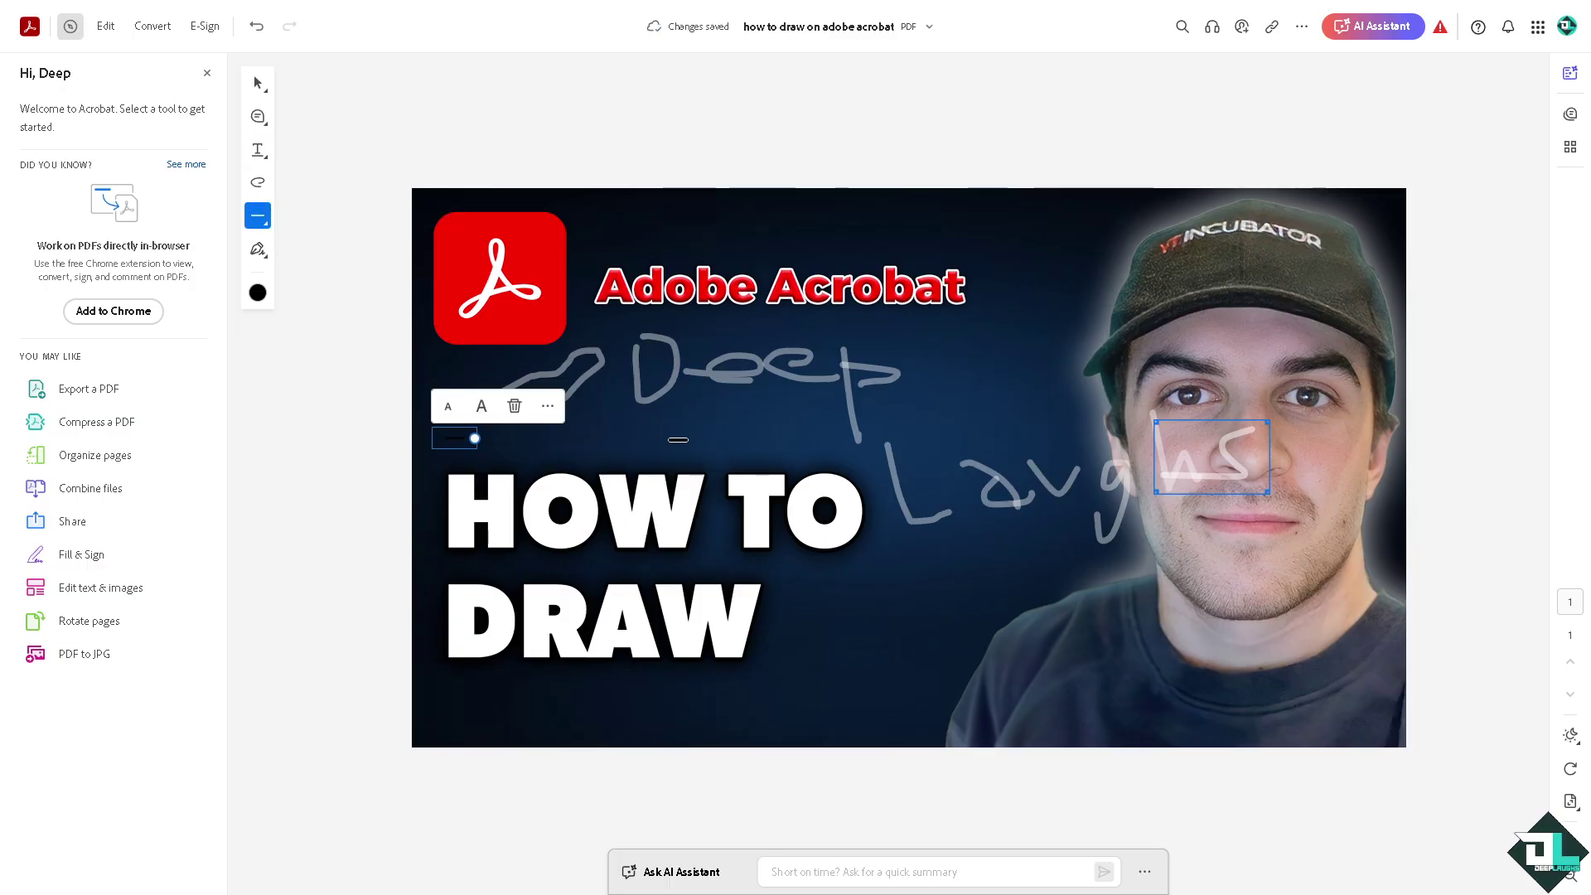
{"action": "left_click_drag", "start_coordinate": [475, 438], "coordinate": [790, 440]}
{"action": "left_click", "coordinate": [261, 295]}
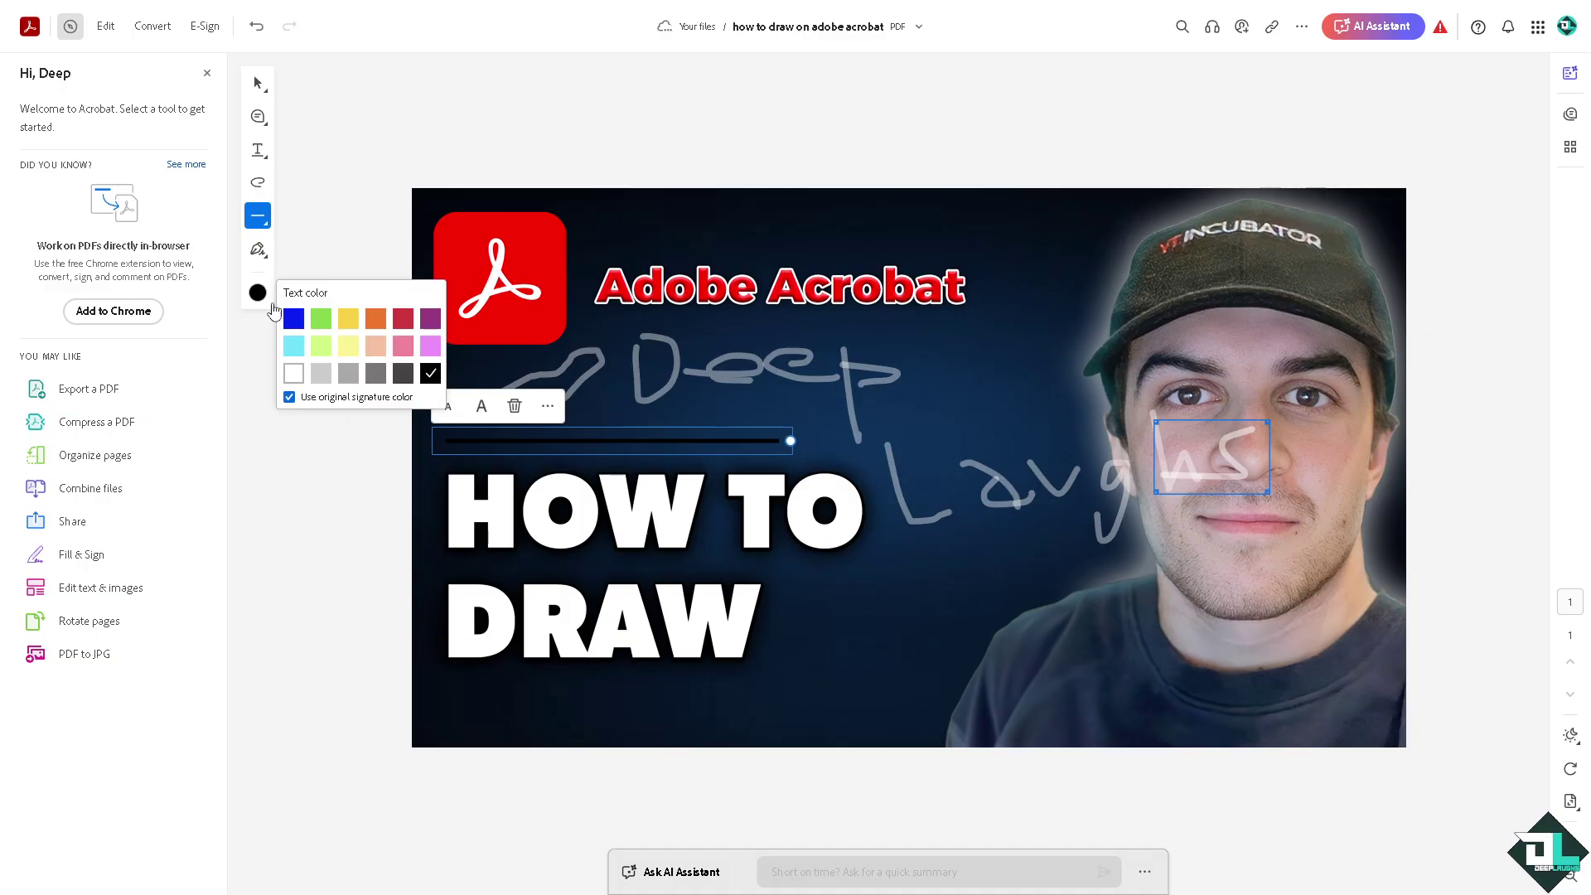
{"action": "left_click", "coordinate": [321, 346]}
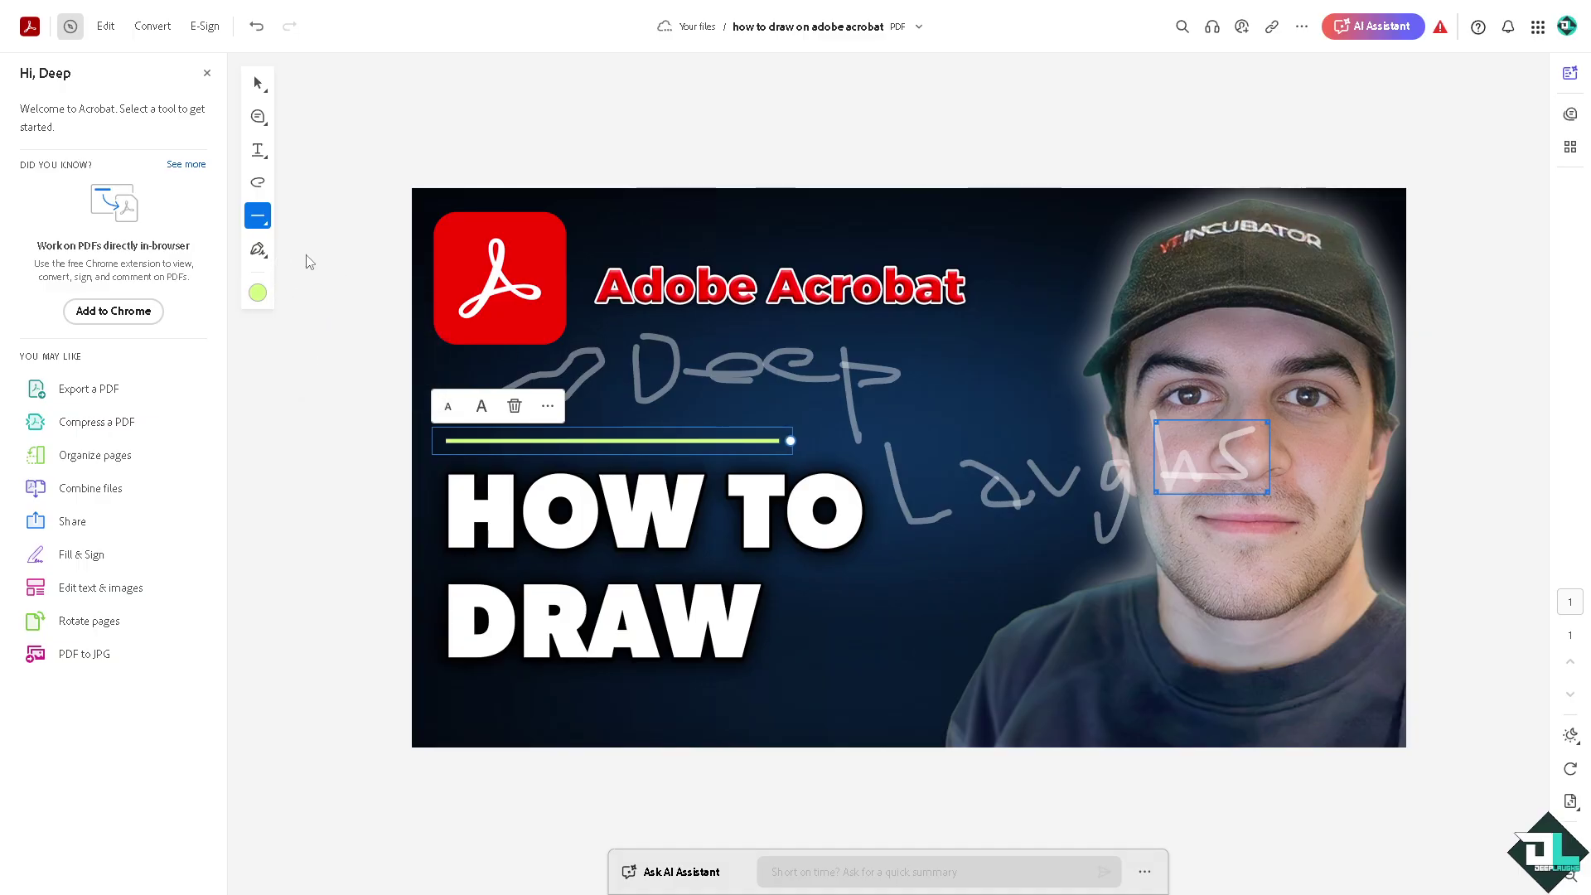
Place an enlarged orange checkmark to the right, below the Adobe Acrobat title
{"action": "left_click", "coordinate": [258, 216]}
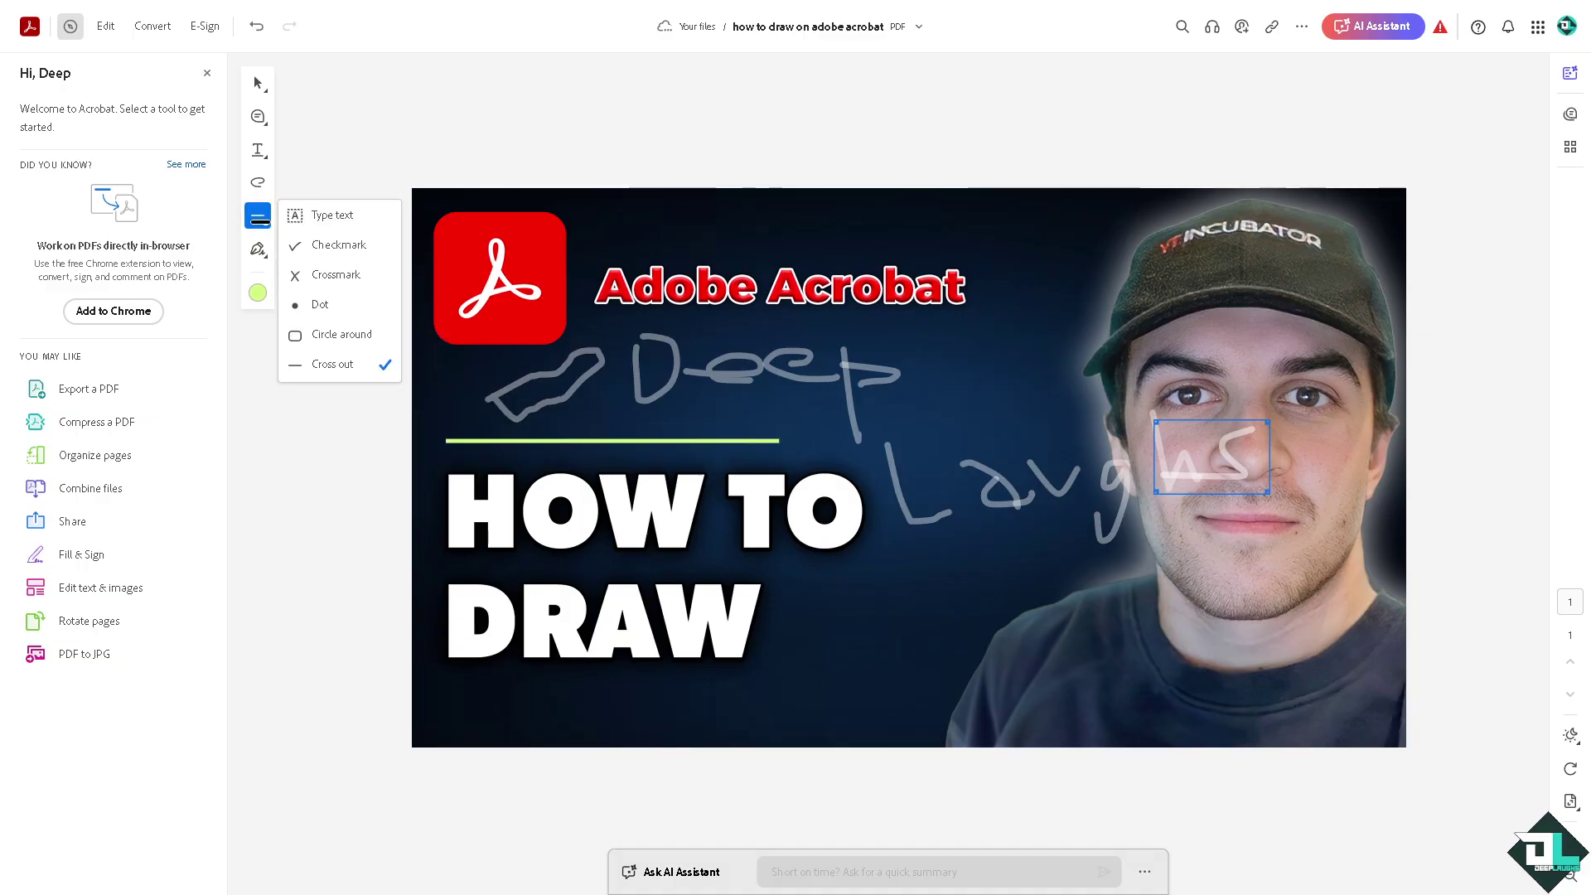
{"action": "left_click", "coordinate": [335, 245]}
{"action": "left_click", "coordinate": [890, 335]}
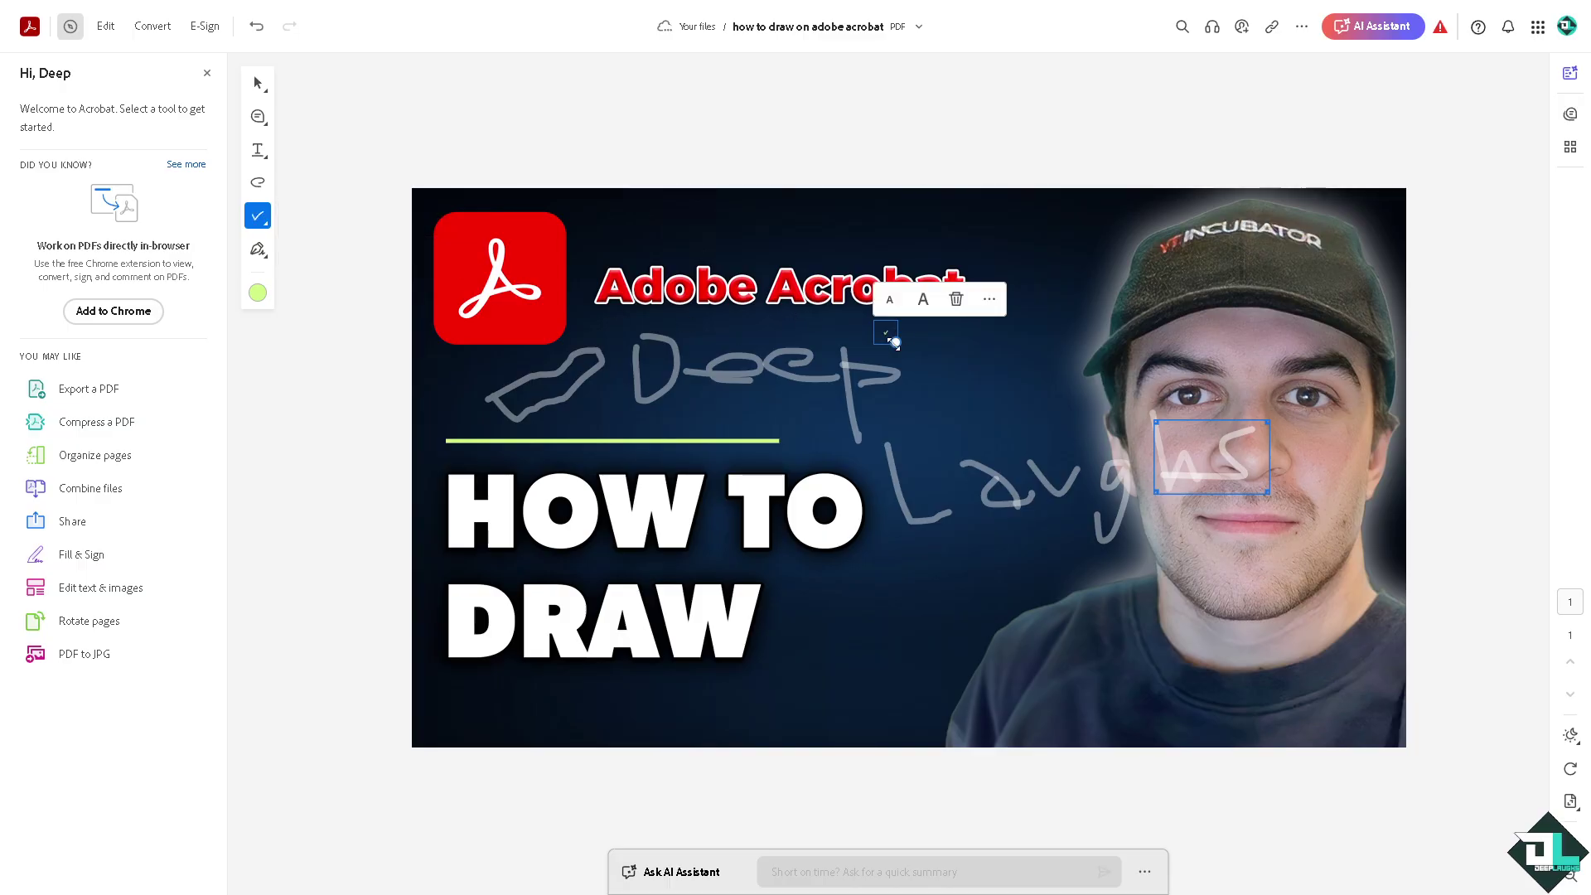
{"action": "left_click_drag", "start_coordinate": [895, 343], "coordinate": [953, 398]}
{"action": "left_click_drag", "start_coordinate": [902, 340], "coordinate": [1015, 335]}
{"action": "left_click", "coordinate": [257, 293]}
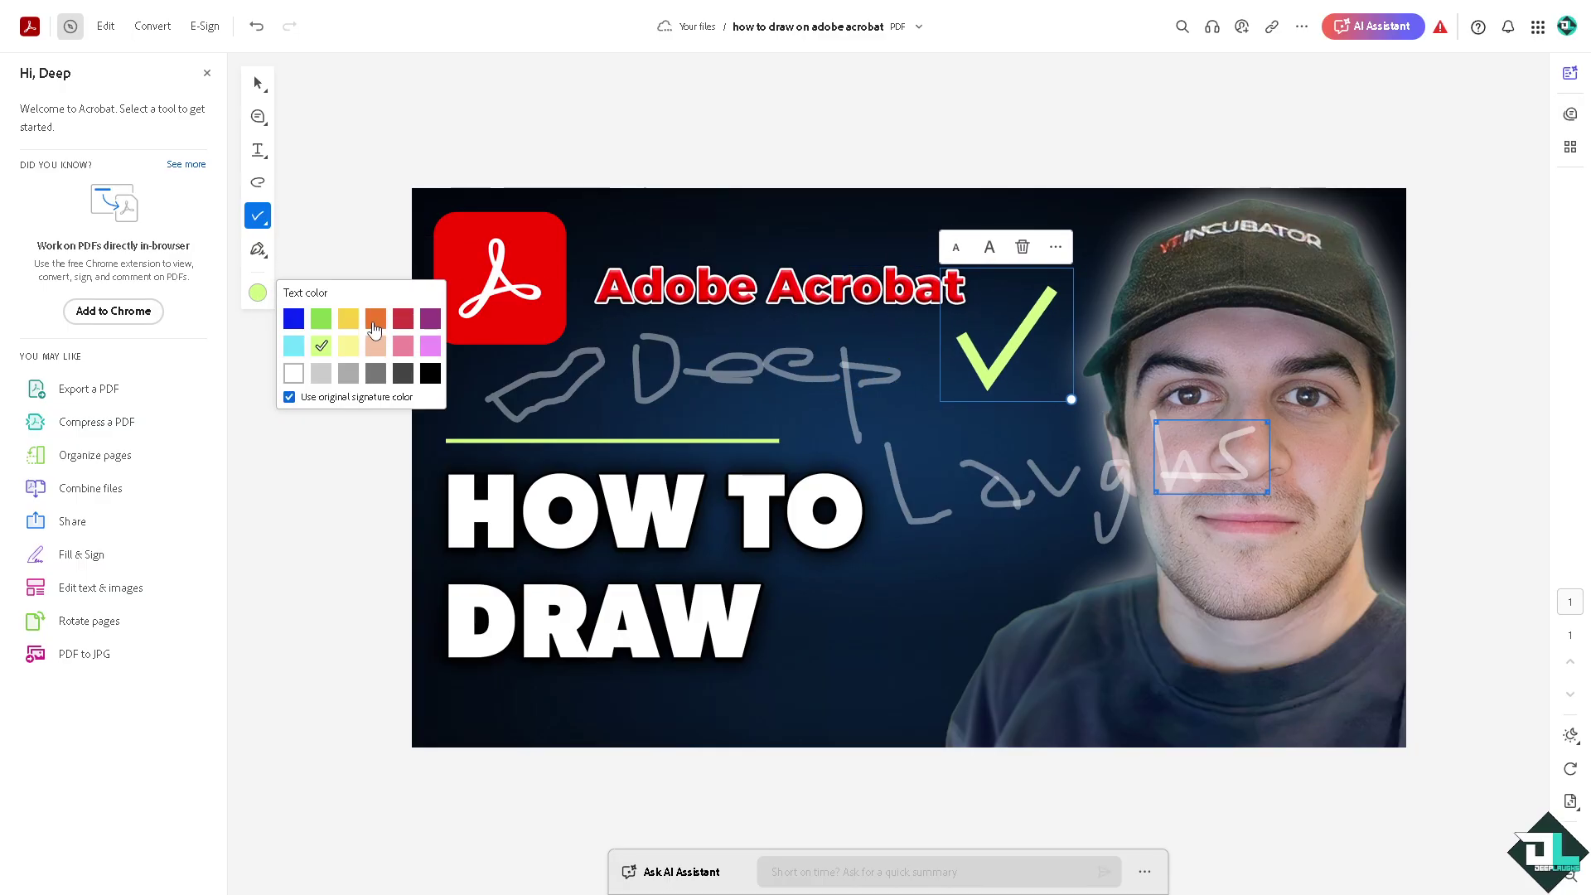
{"action": "left_click", "coordinate": [374, 322]}
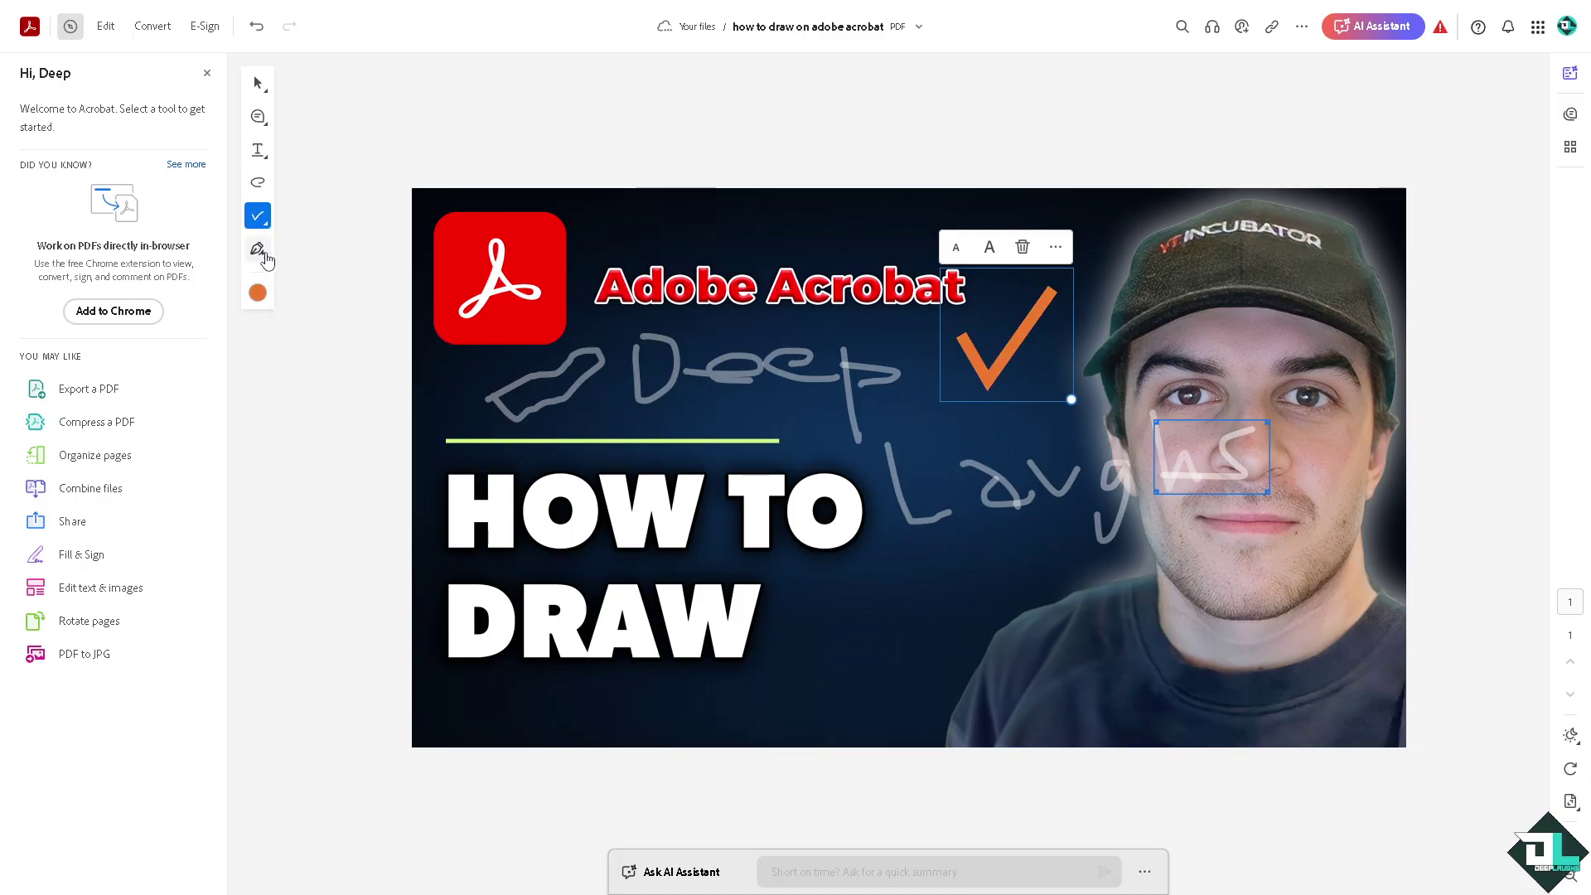
{"action": "left_click", "coordinate": [265, 257]}
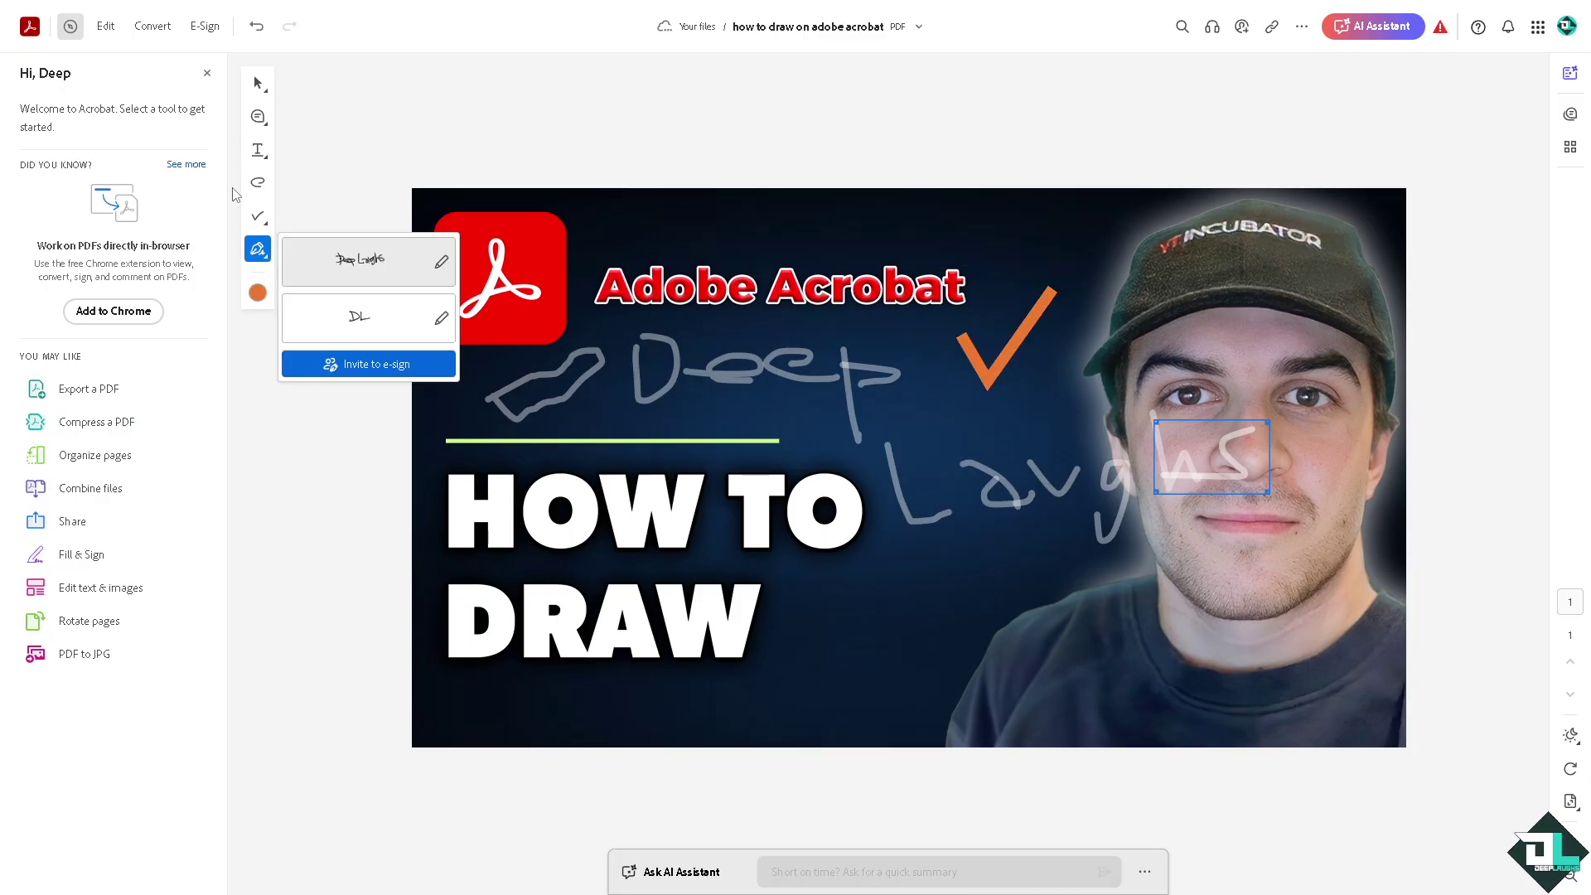
Draw a short yellow freehand stroke with the Draw tool
{"action": "left_click", "coordinate": [258, 185]}
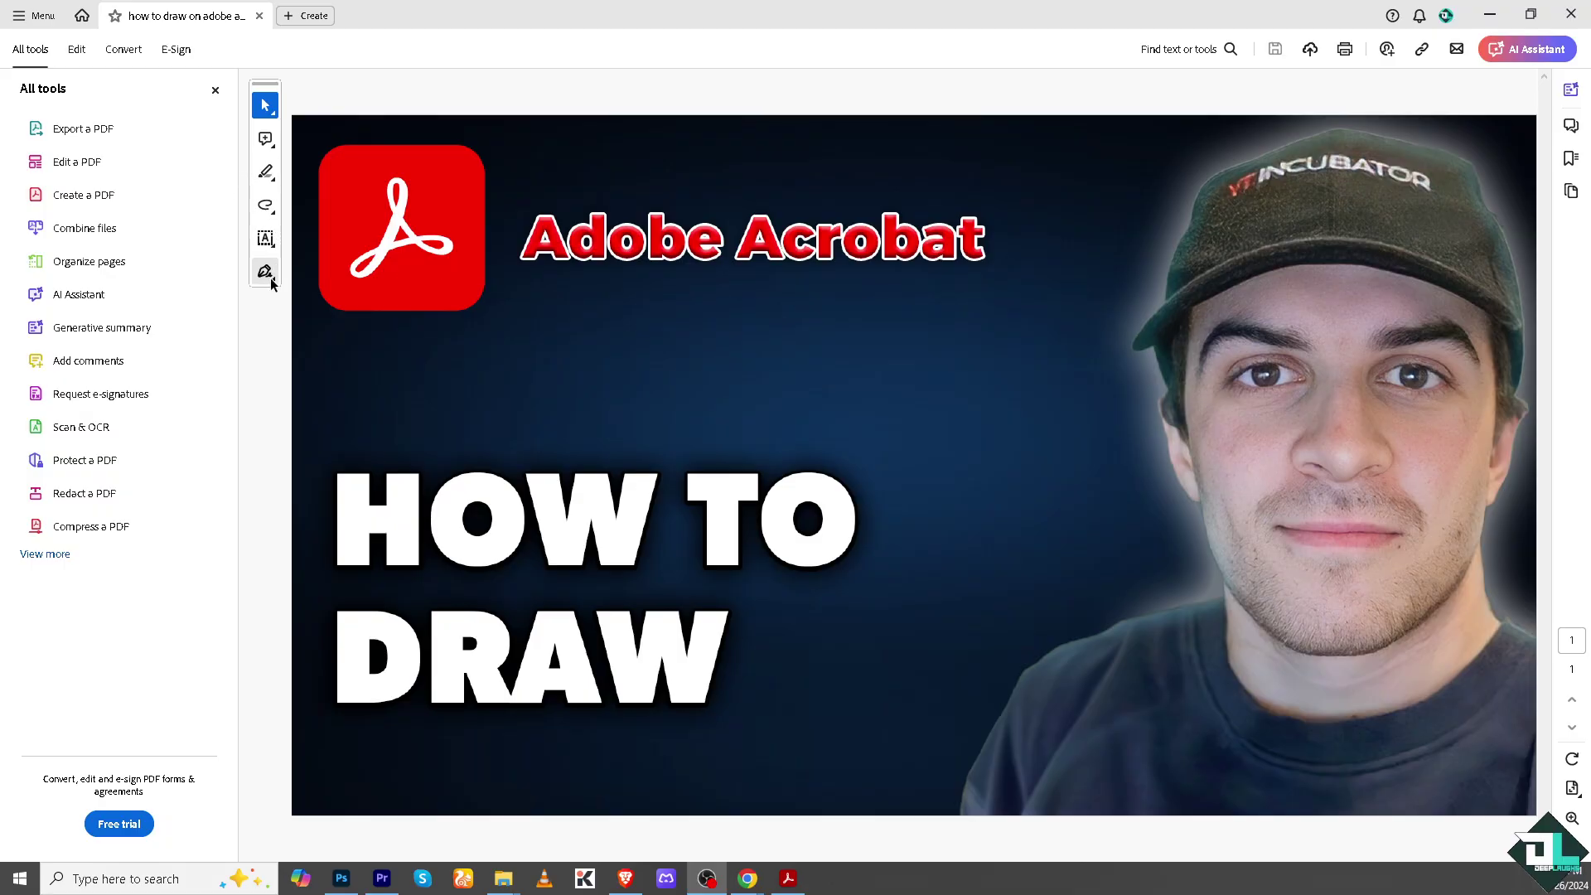
{"action": "left_click", "coordinate": [276, 247]}
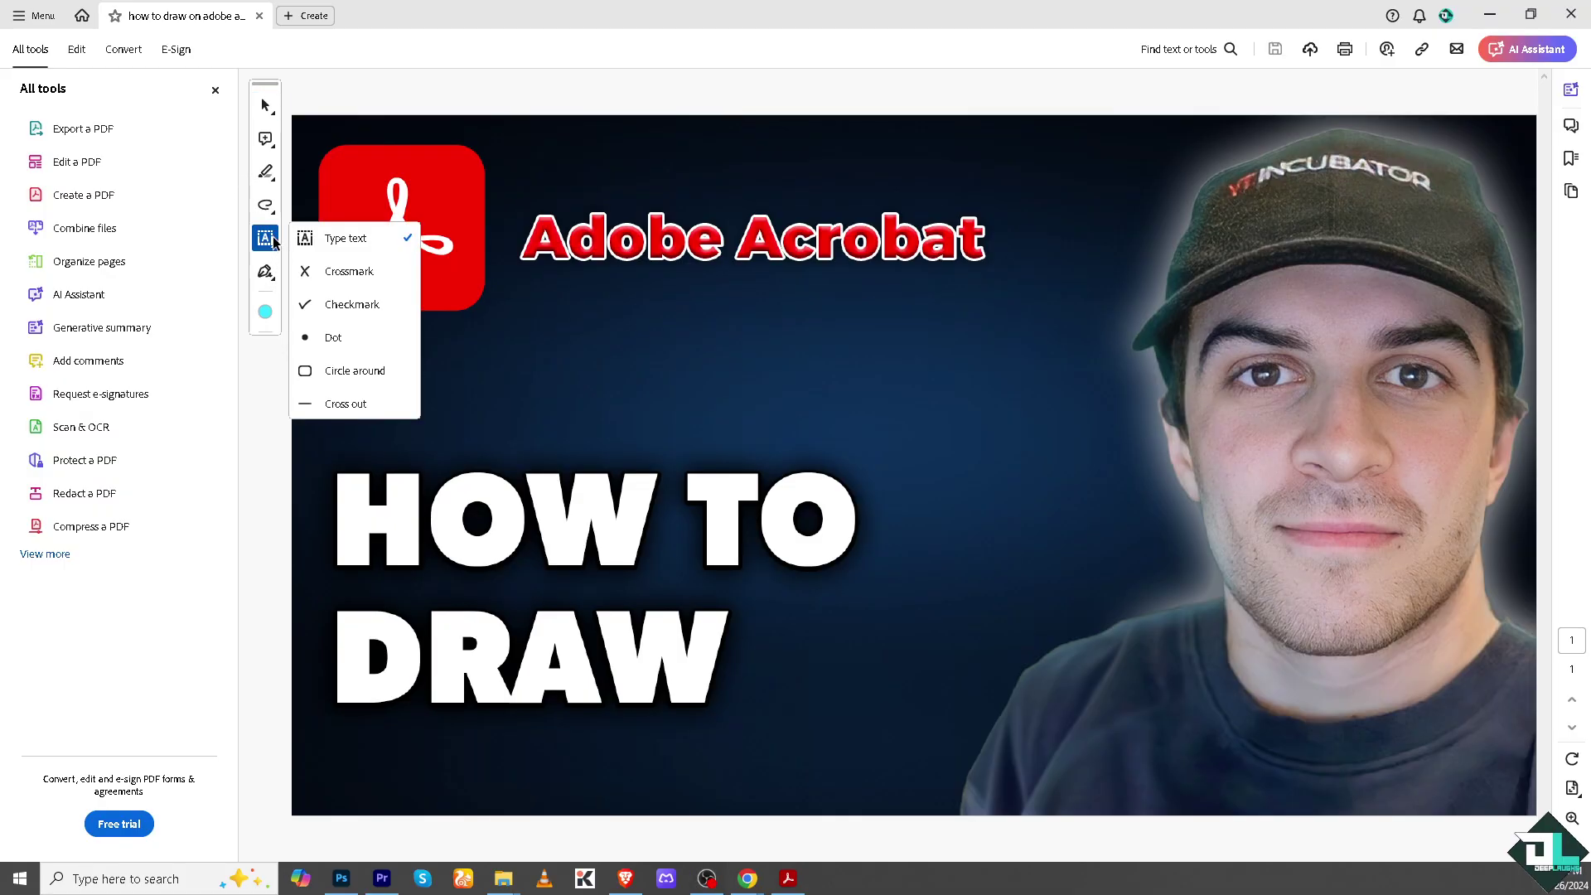
{"action": "left_click", "coordinate": [272, 208]}
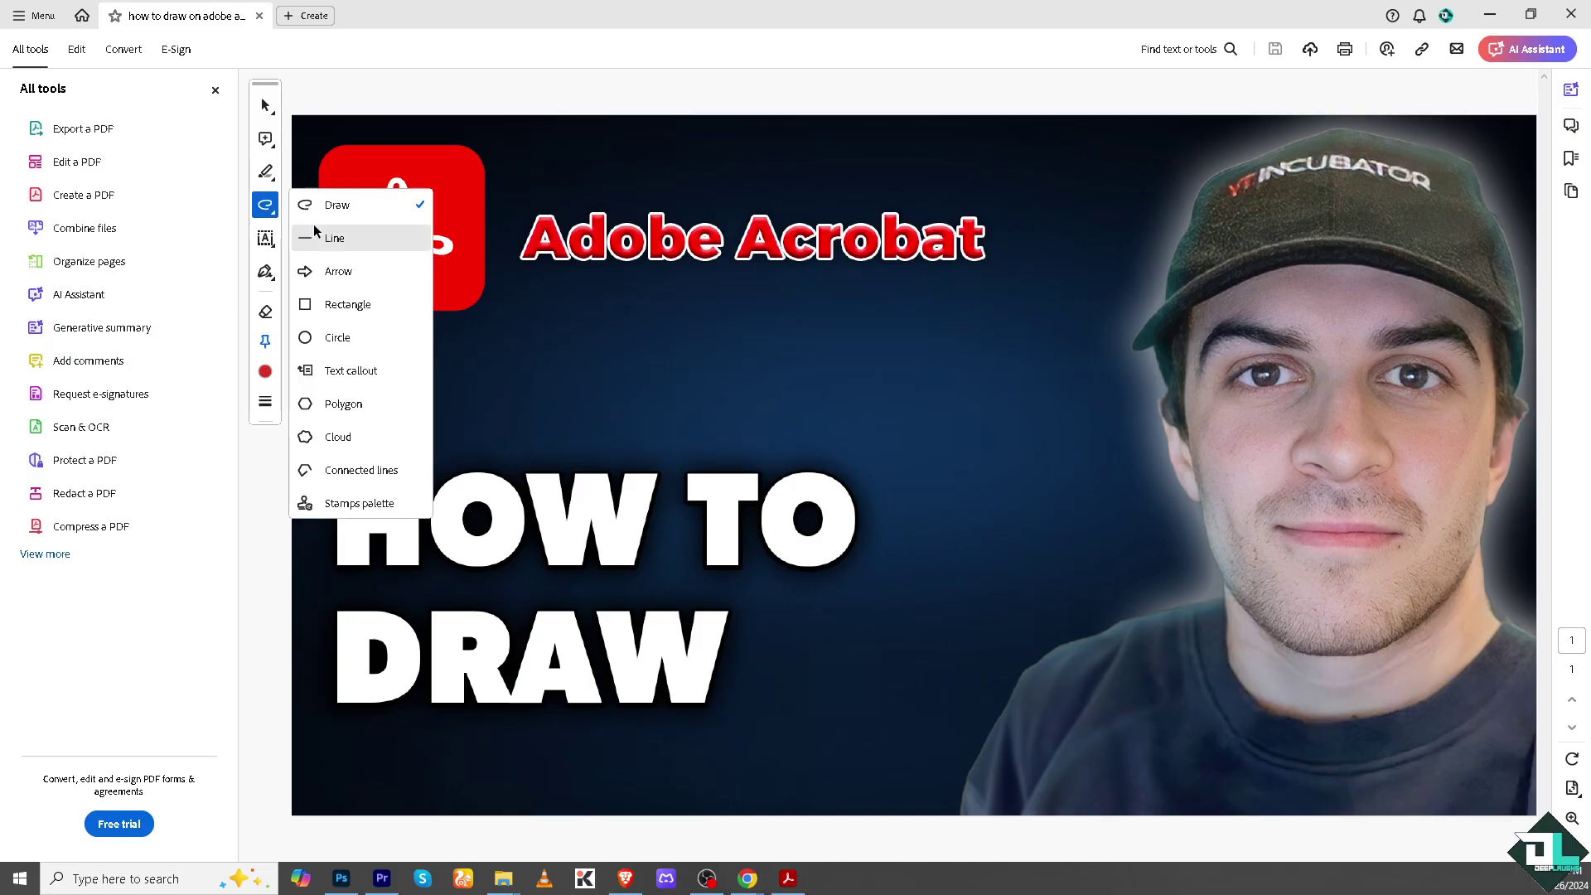
{"action": "left_click", "coordinate": [338, 208]}
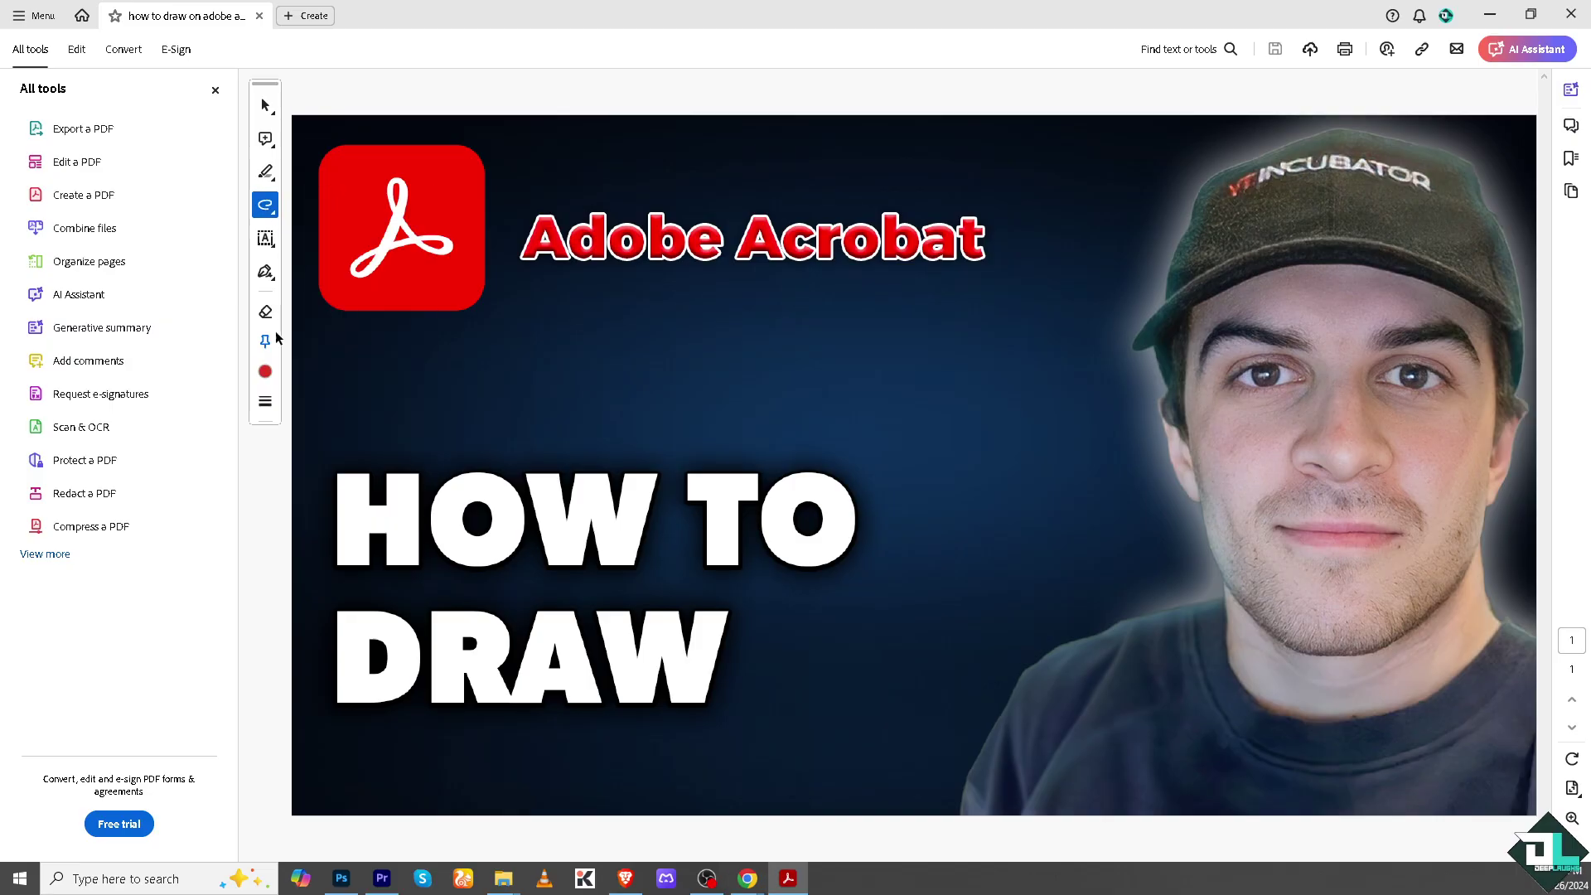
{"action": "left_click", "coordinate": [266, 372]}
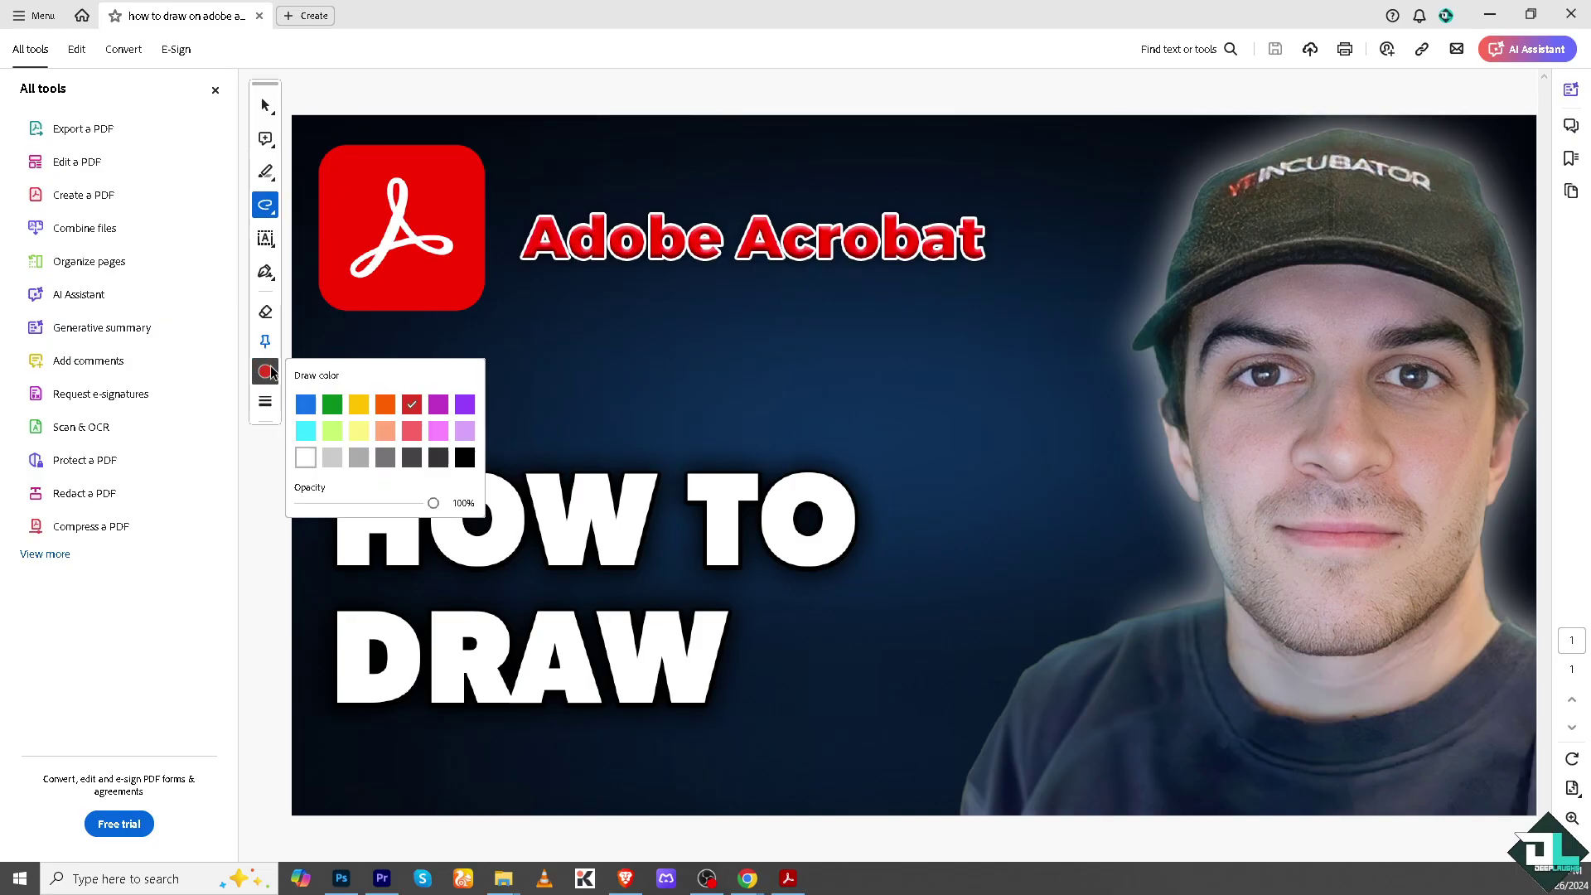
{"action": "left_click", "coordinate": [358, 404]}
{"action": "left_click_drag", "start_coordinate": [546, 347], "coordinate": [563, 415]}
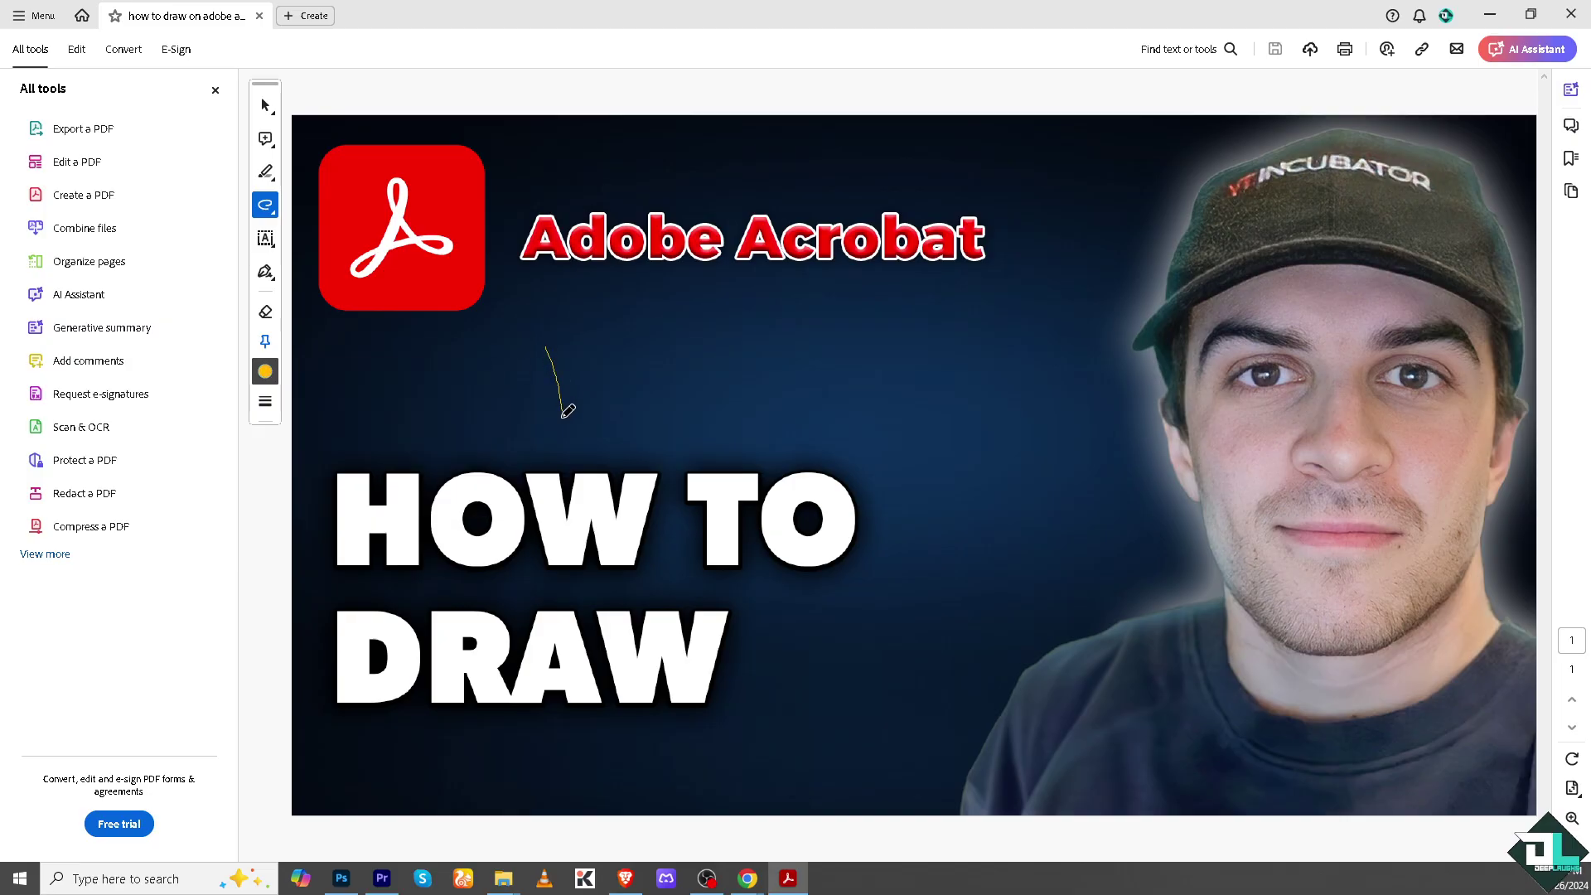
Raise the line thickness and draw a thick yellow loop below the title
{"action": "left_click", "coordinate": [266, 401]}
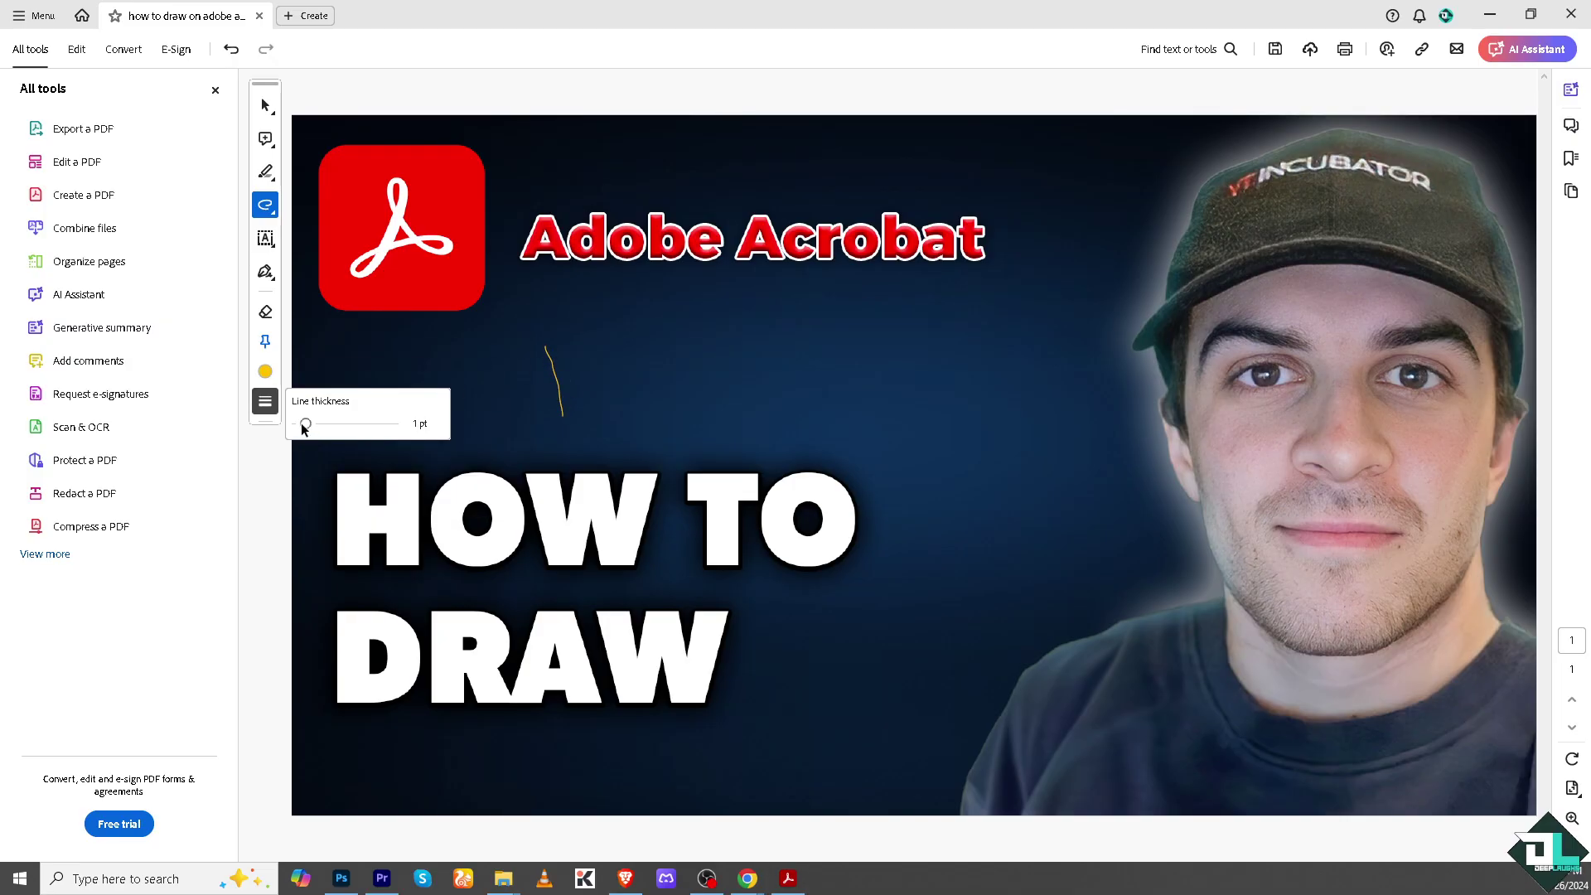
{"action": "left_click_drag", "start_coordinate": [305, 424], "coordinate": [325, 424]}
{"action": "mouse_move", "coordinate": [699, 337]}
{"action": "left_mouse_down"}
{"action": "mouse_move", "coordinate": [667, 384]}
{"action": "mouse_move", "coordinate": [704, 340]}
{"action": "left_mouse_up"}
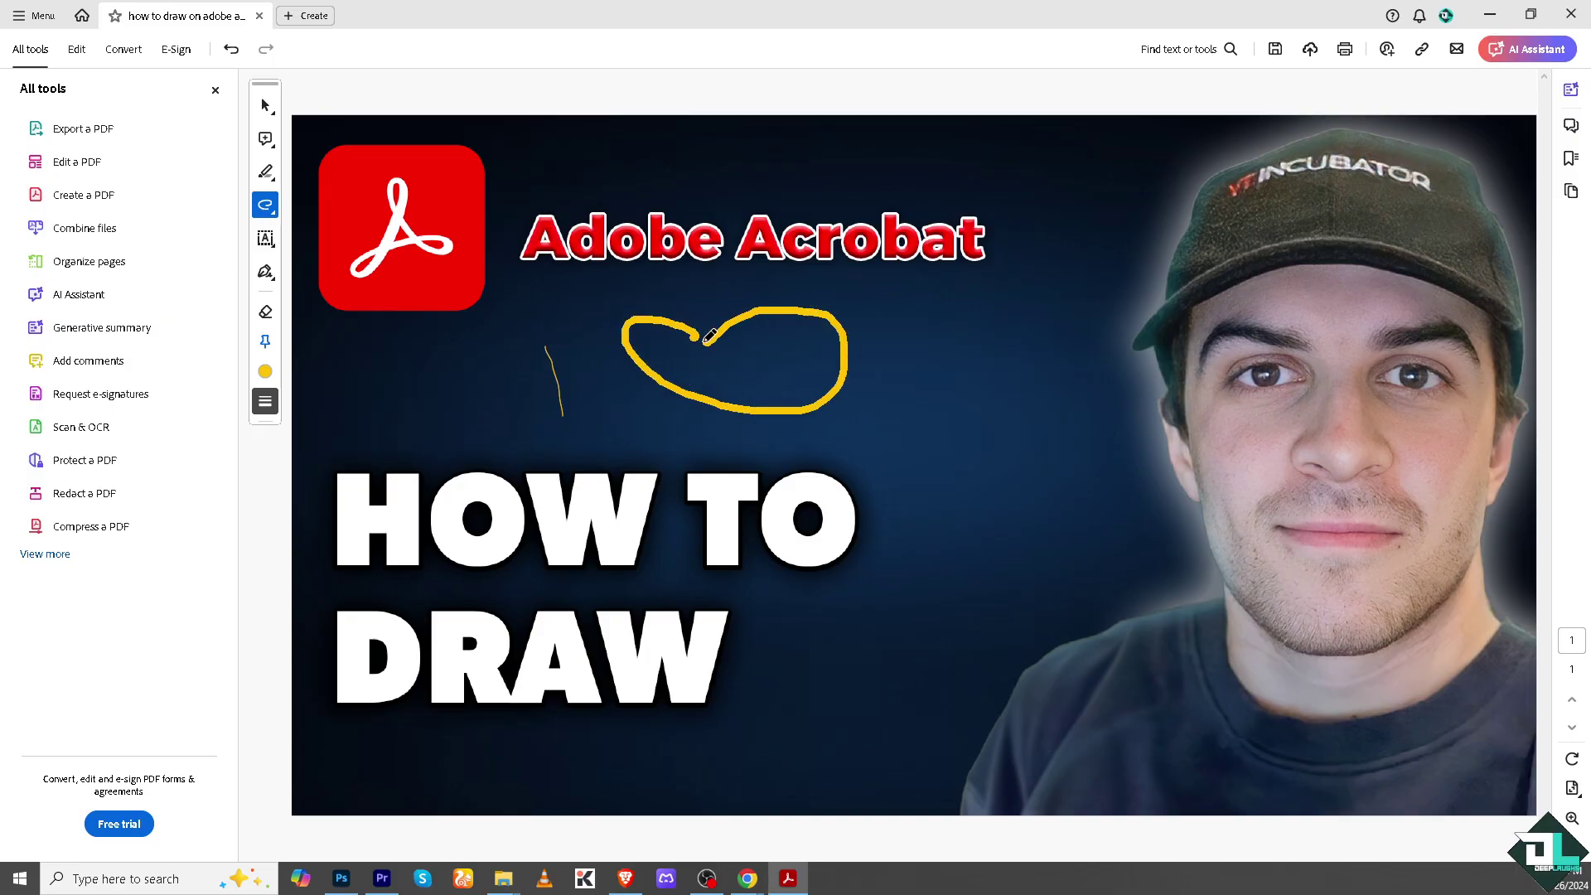
Draw a red line under the yellow loop and a red right-pointing arrow
{"action": "left_click", "coordinate": [274, 213]}
{"action": "left_click", "coordinate": [335, 238]}
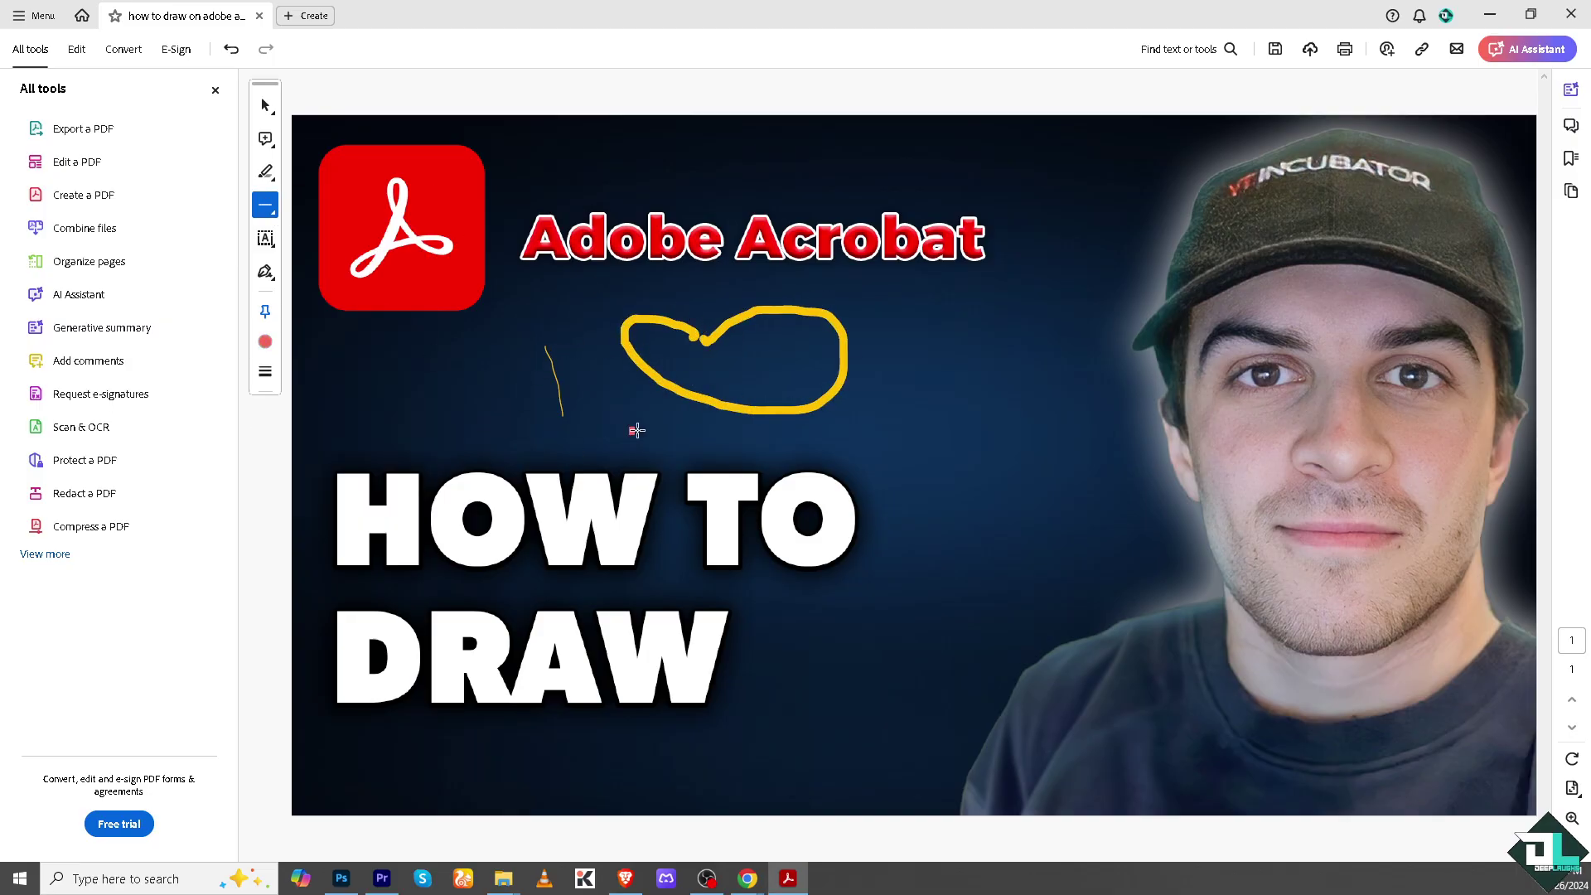
{"action": "left_click_drag", "start_coordinate": [648, 430], "coordinate": [913, 430]}
{"action": "left_click", "coordinate": [273, 214]}
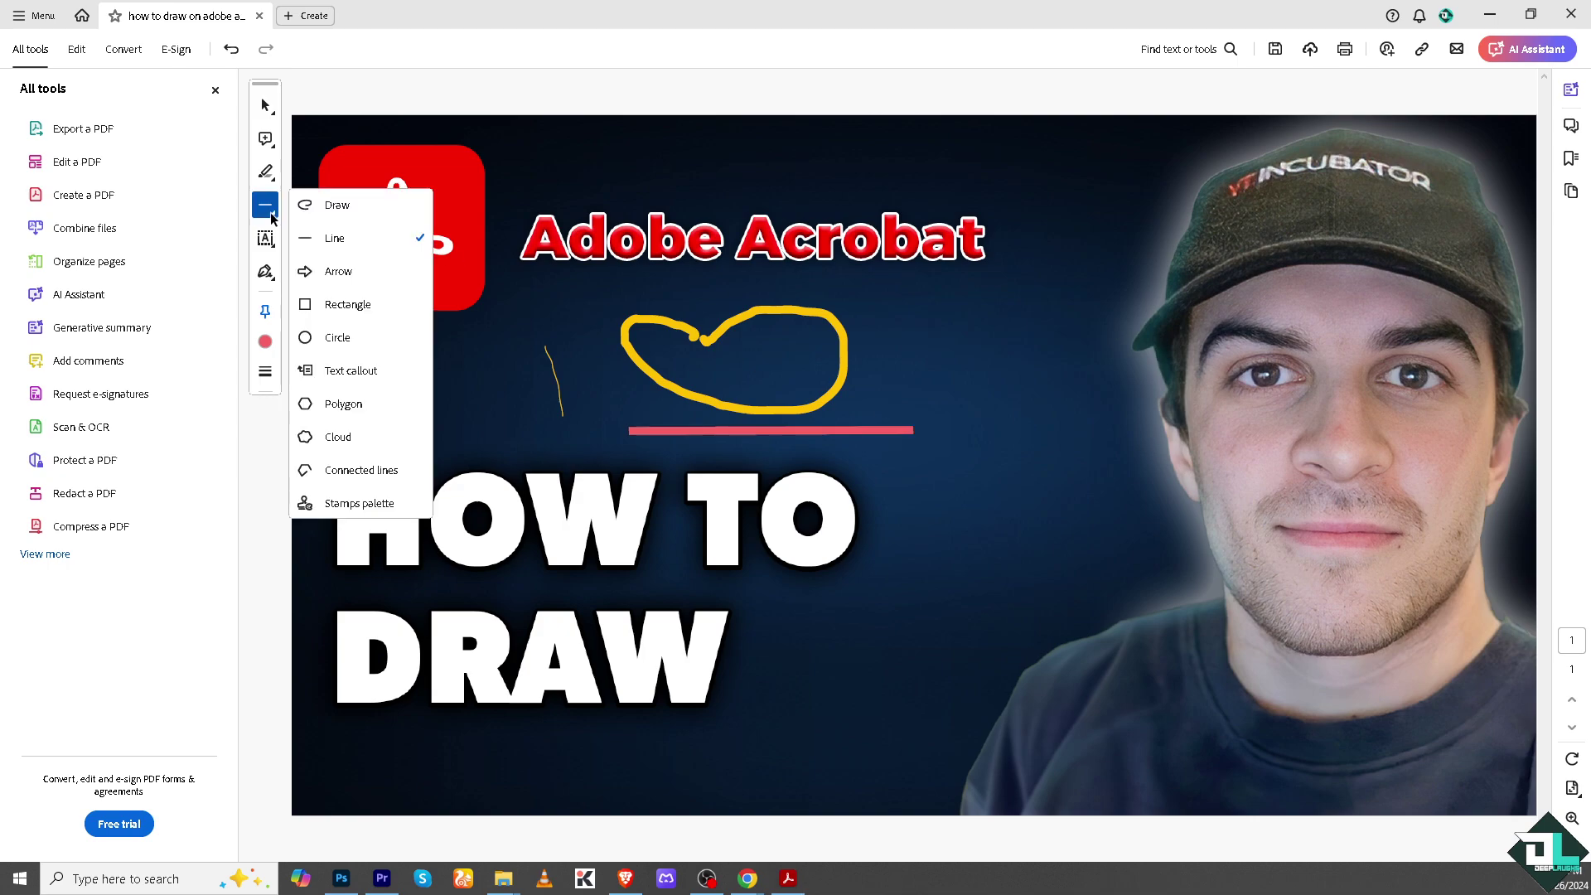
{"action": "left_click", "coordinate": [325, 275]}
{"action": "left_click_drag", "start_coordinate": [878, 322], "coordinate": [1042, 321]}
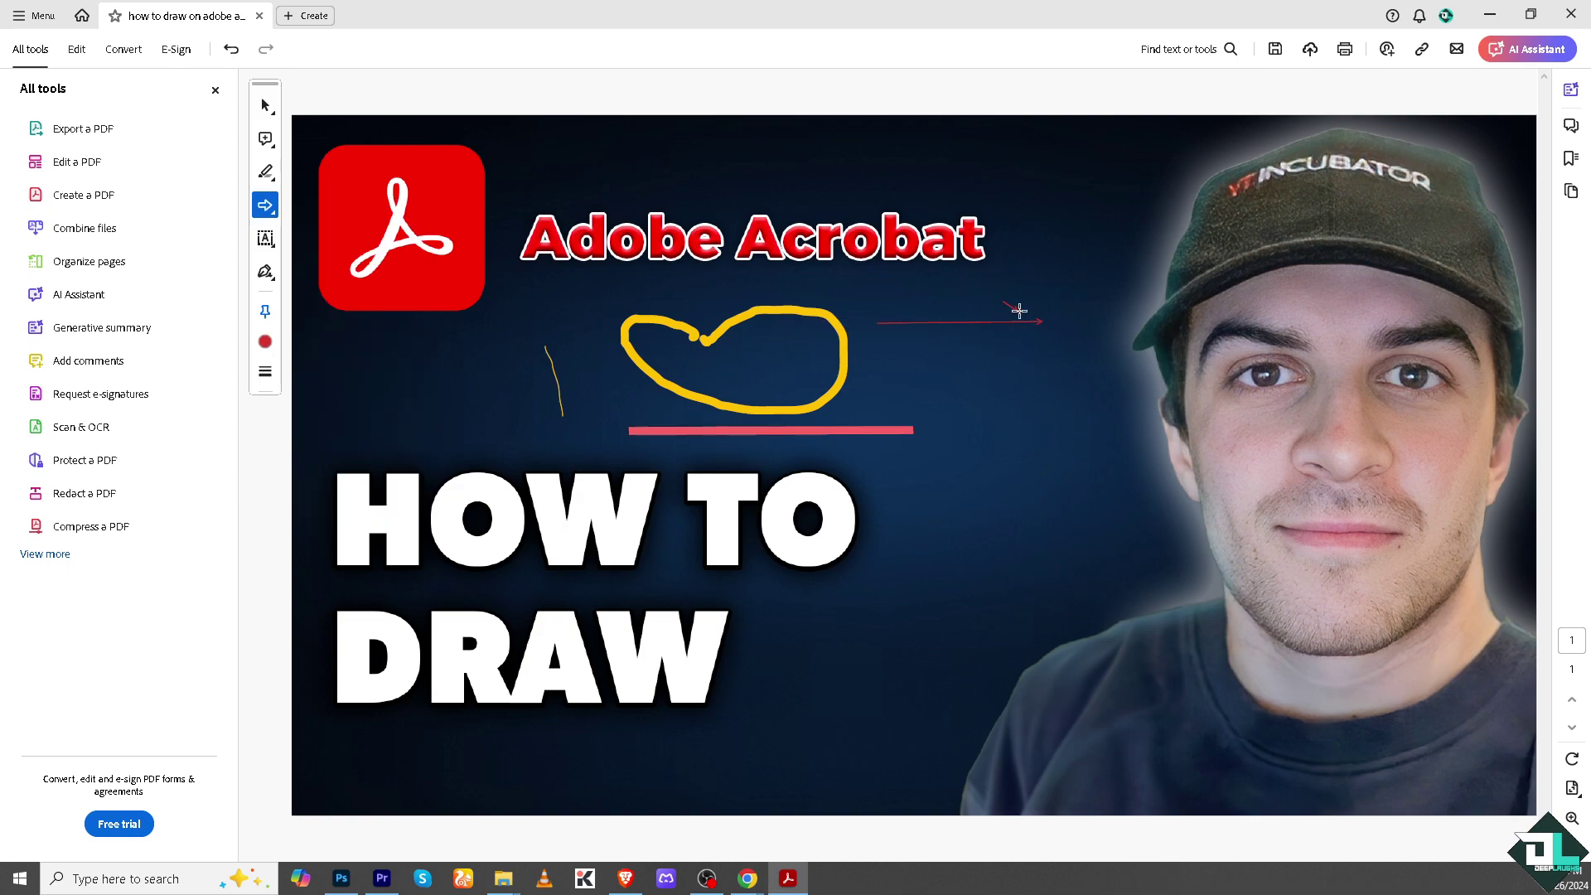
Draw a red oval beside the face
{"action": "left_click", "coordinate": [273, 214]}
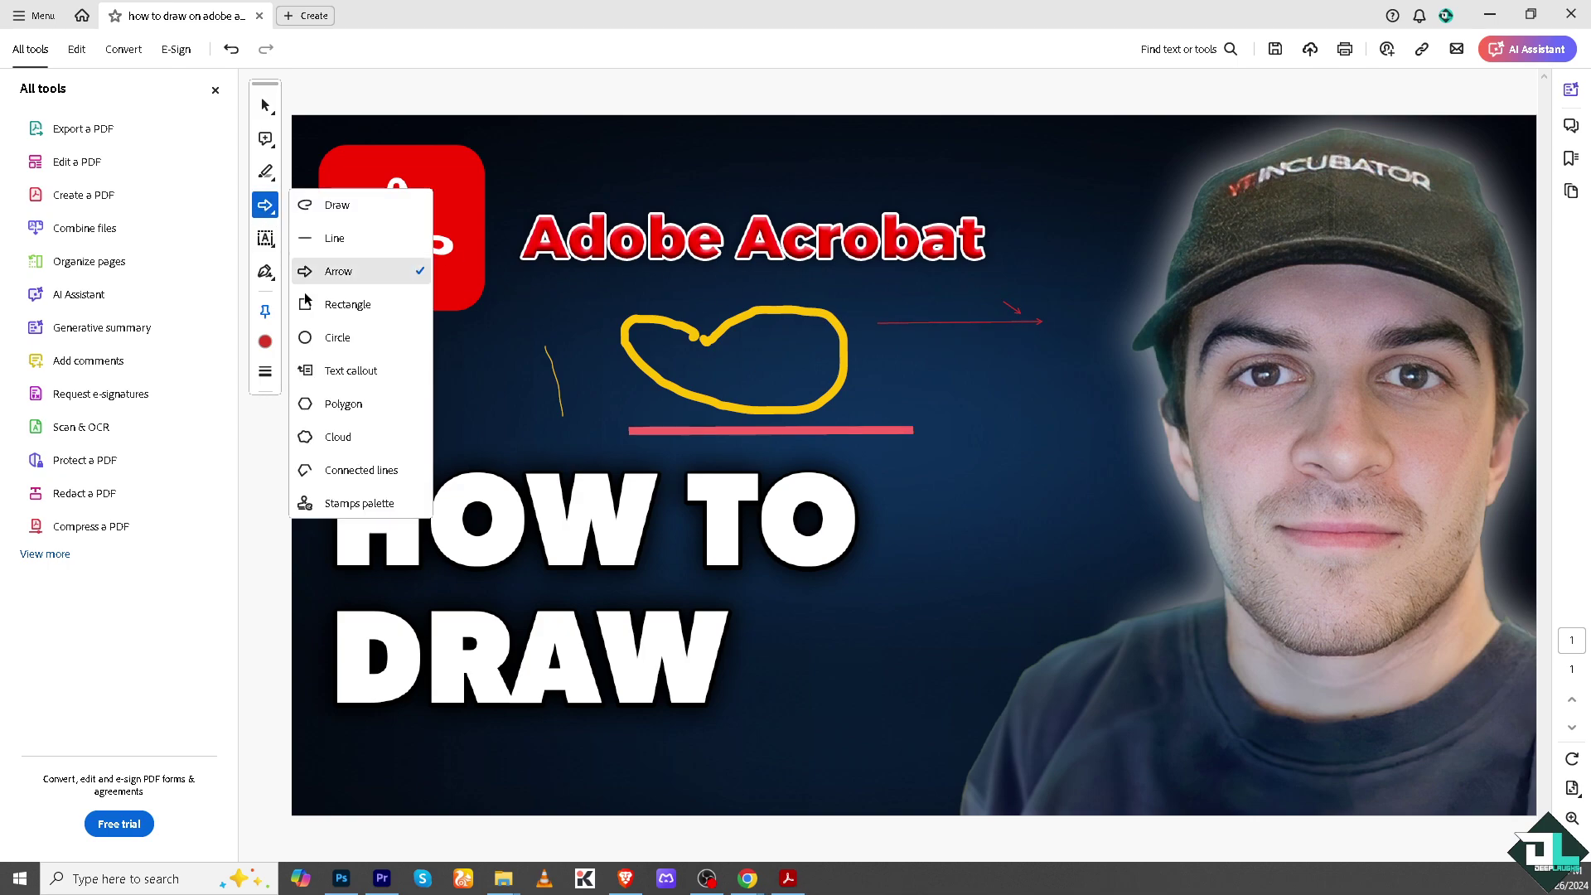
{"action": "left_click", "coordinate": [325, 335]}
{"action": "mouse_move", "coordinate": [979, 396]}
{"action": "left_mouse_down"}
{"action": "mouse_move", "coordinate": [1122, 468]}
{"action": "mouse_move", "coordinate": [1089, 524]}
{"action": "left_mouse_up"}
Draw a small closed red four-corner polygon
{"action": "left_click", "coordinate": [274, 212]}
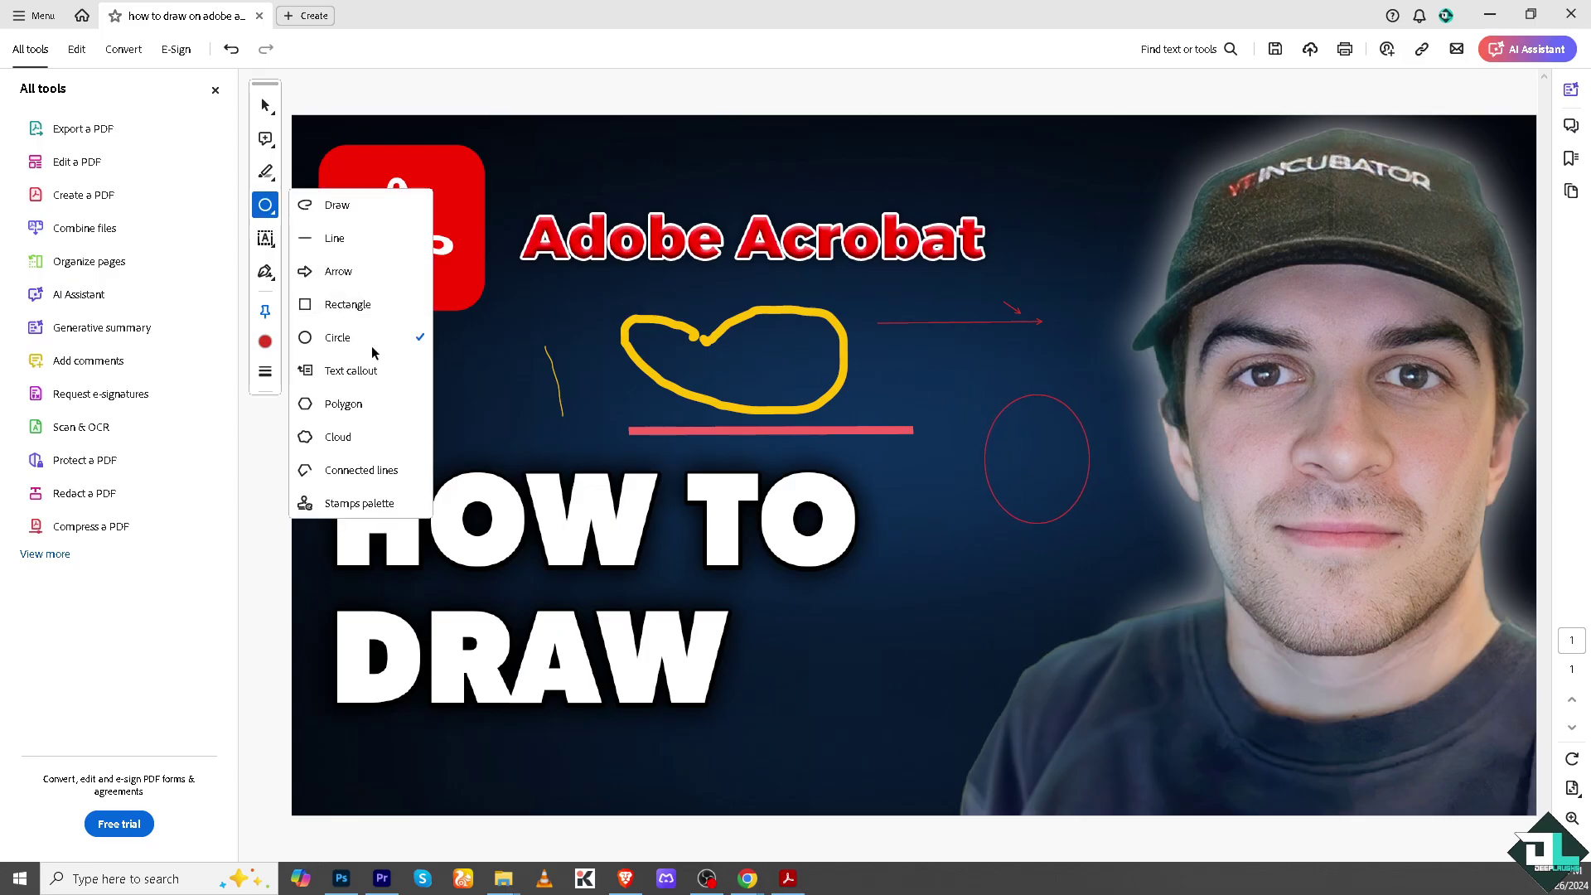
{"action": "left_click", "coordinate": [360, 404]}
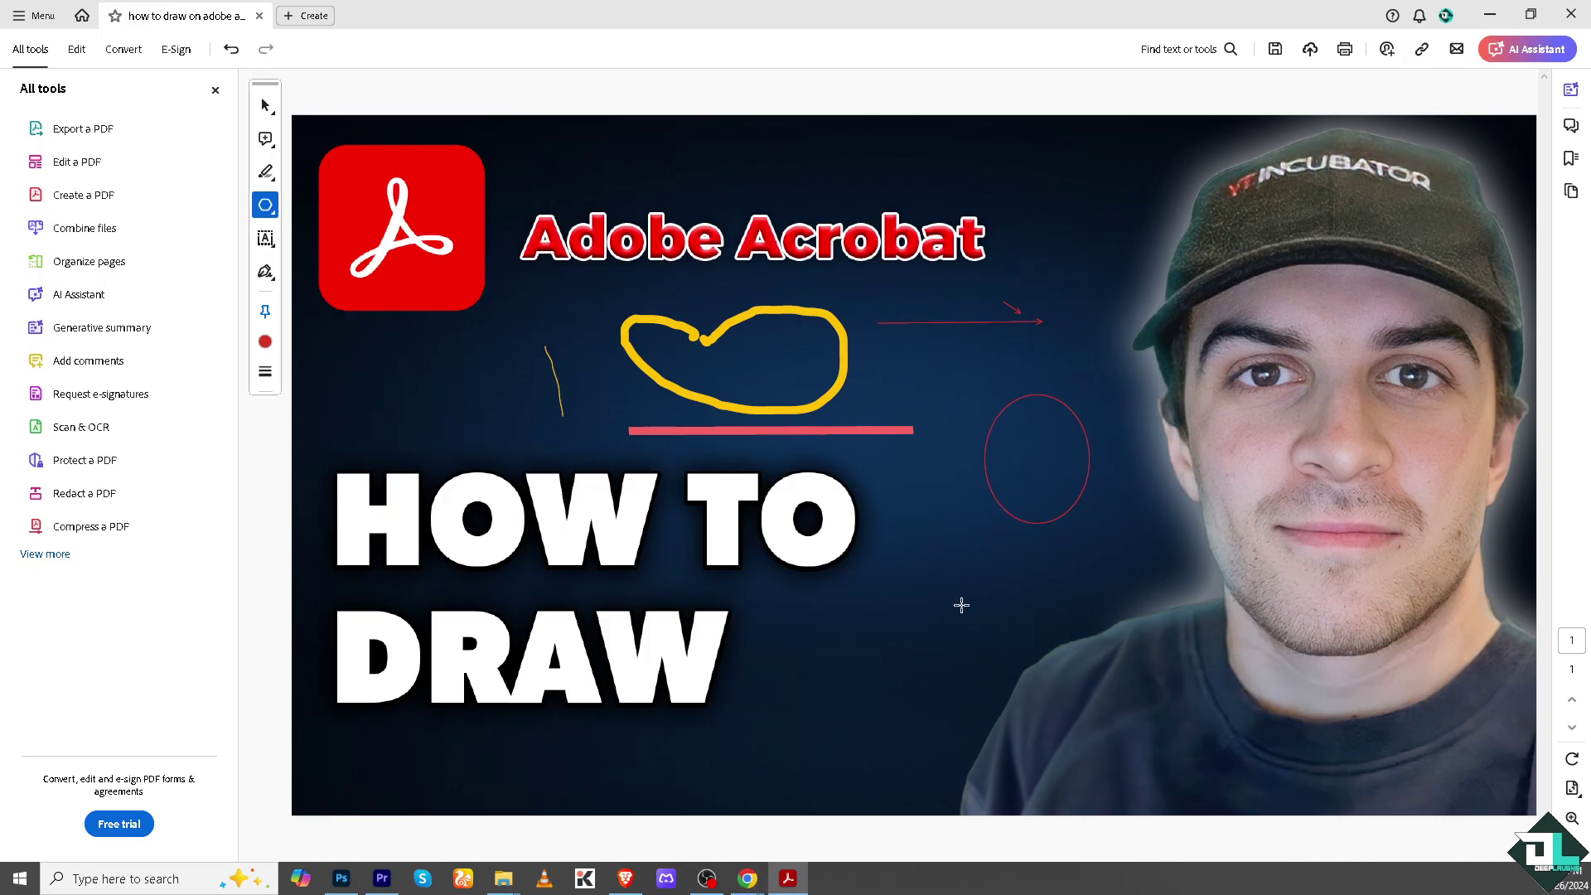
{"action": "left_click", "coordinate": [903, 560]}
{"action": "left_click", "coordinate": [941, 506]}
{"action": "left_click", "coordinate": [883, 529]}
{"action": "double_click", "coordinate": [884, 561]}
Start a cloud outline below the polygon, placing four corners
{"action": "left_click", "coordinate": [272, 212]}
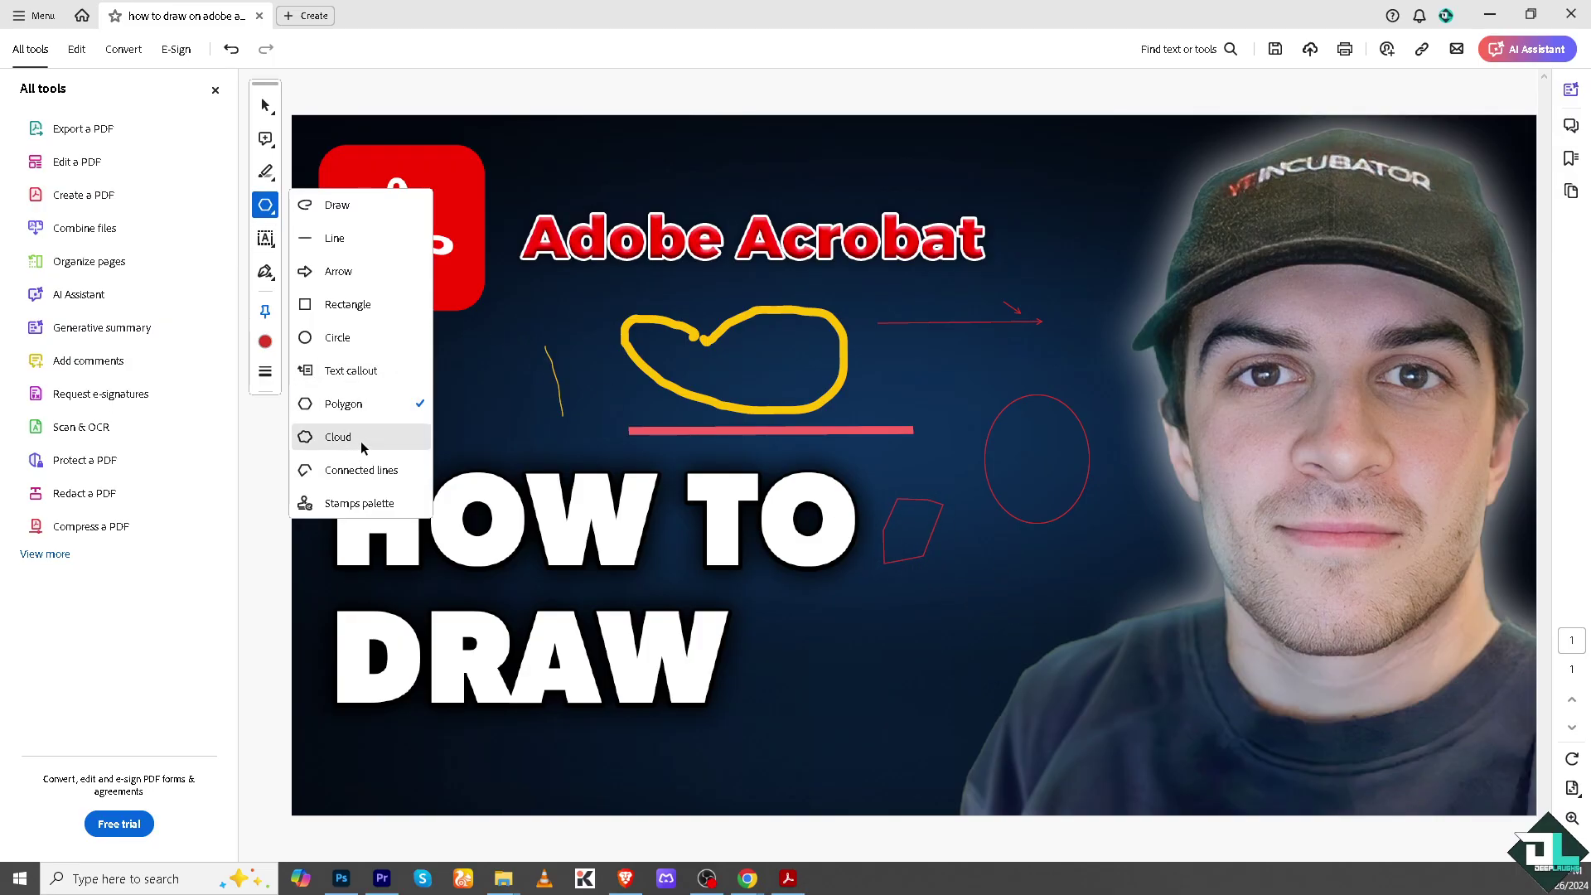
{"action": "left_click", "coordinate": [362, 448]}
{"action": "left_click", "coordinate": [771, 618]}
{"action": "left_click", "coordinate": [957, 630]}
{"action": "left_click", "coordinate": [883, 755]}
{"action": "left_click", "coordinate": [760, 752]}
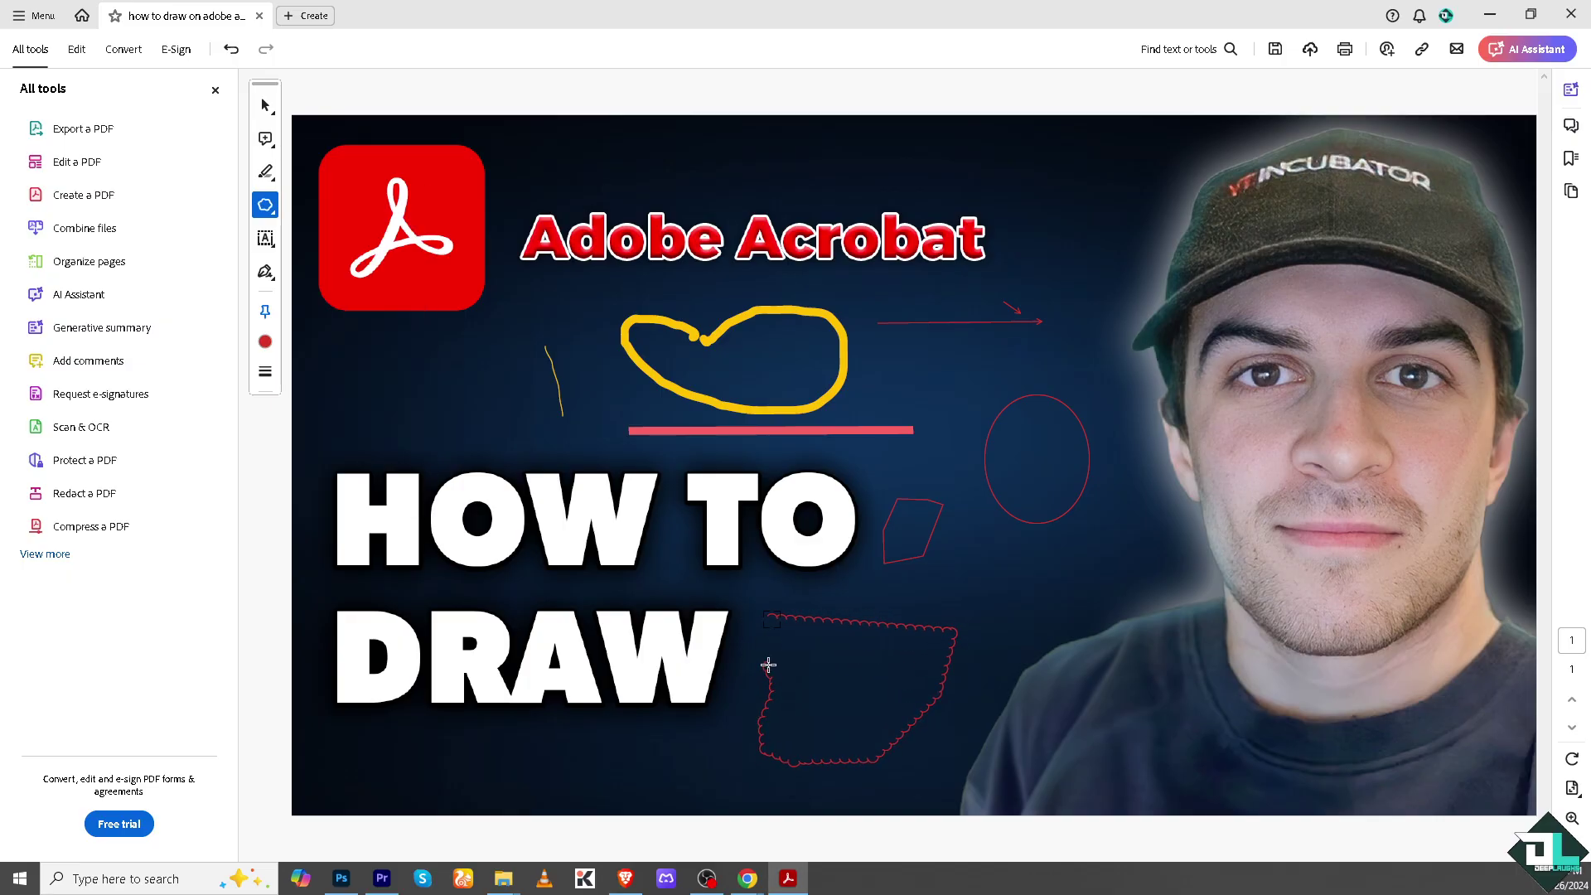